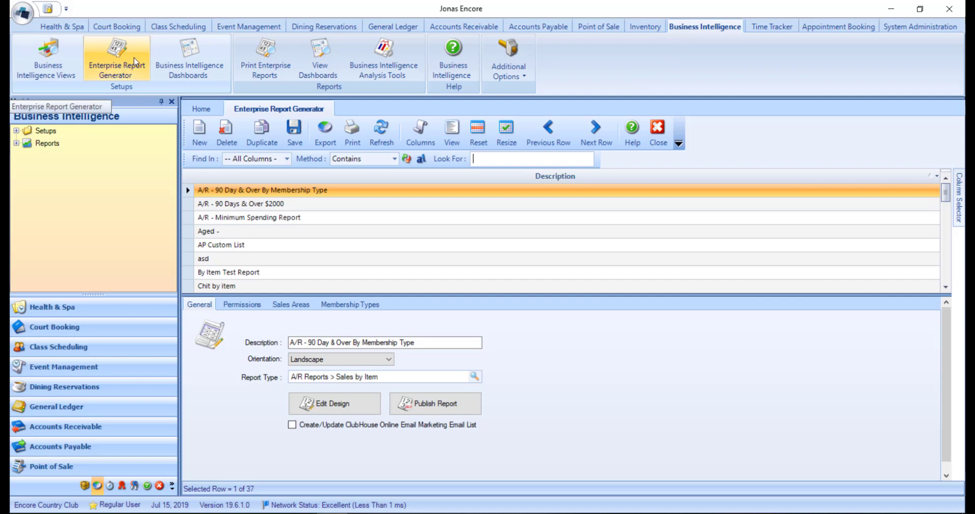
# Create a new report with description 'Member Count', keeping Portrait orientation.
pyautogui.click(192, 133)
pyautogui.click(193, 134)
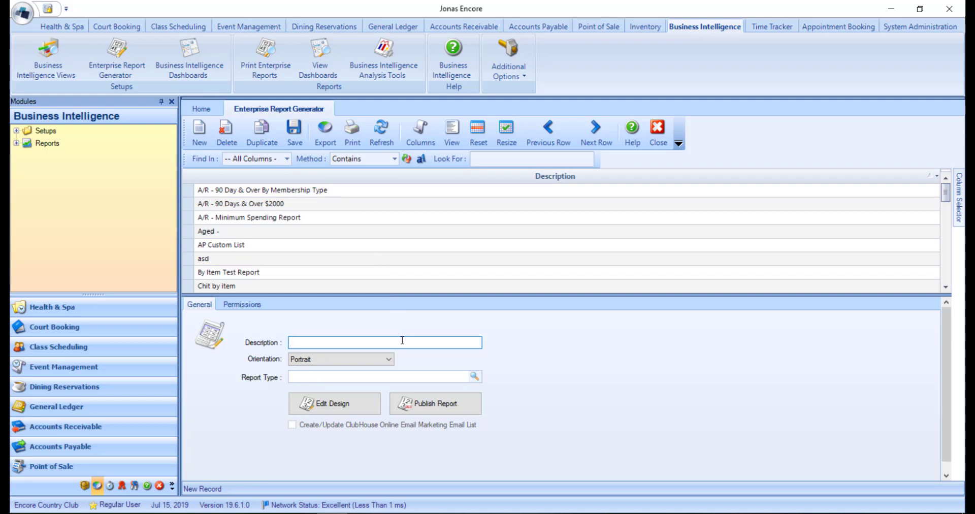
pyautogui.write('Member Count')
pyautogui.click(393, 361)
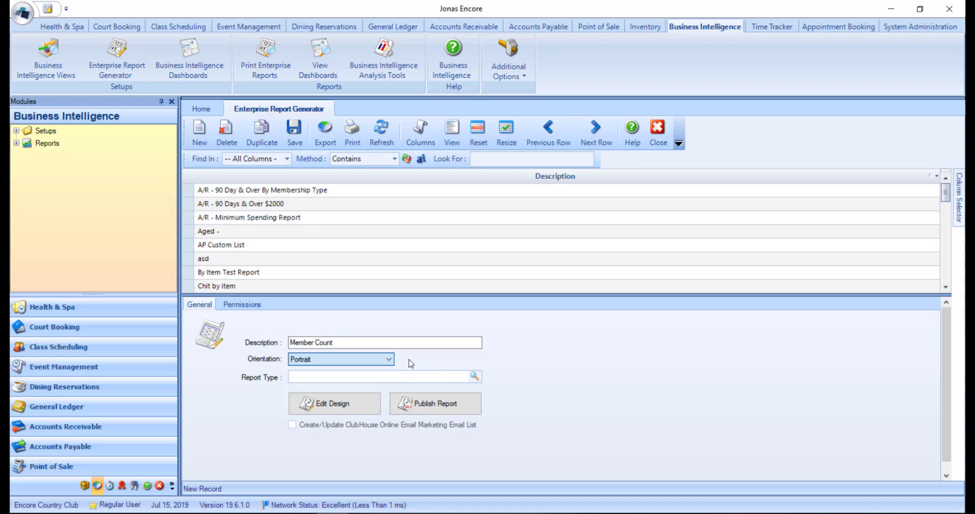
pyautogui.click(409, 359)
# Choose Client Demographic under A/R Reports as the report type.
pyautogui.click(475, 377)
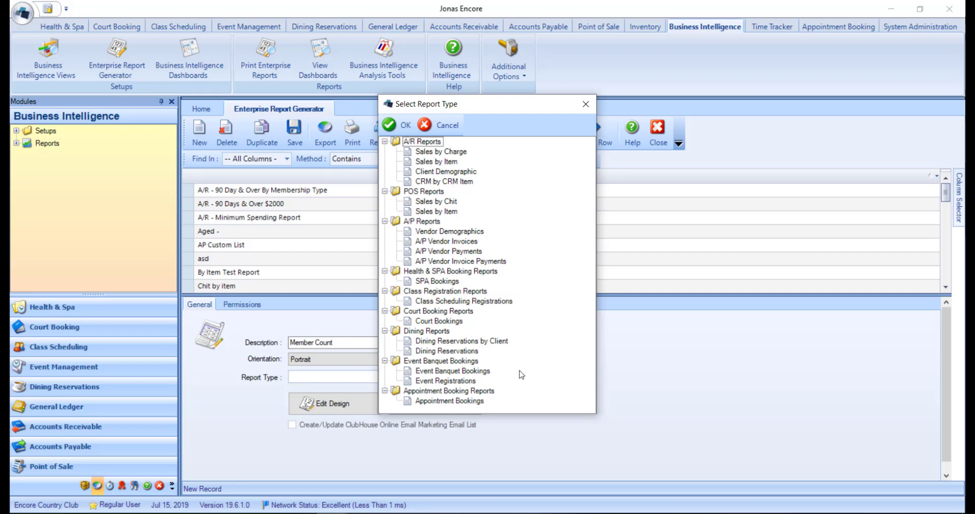
pyautogui.click(478, 172)
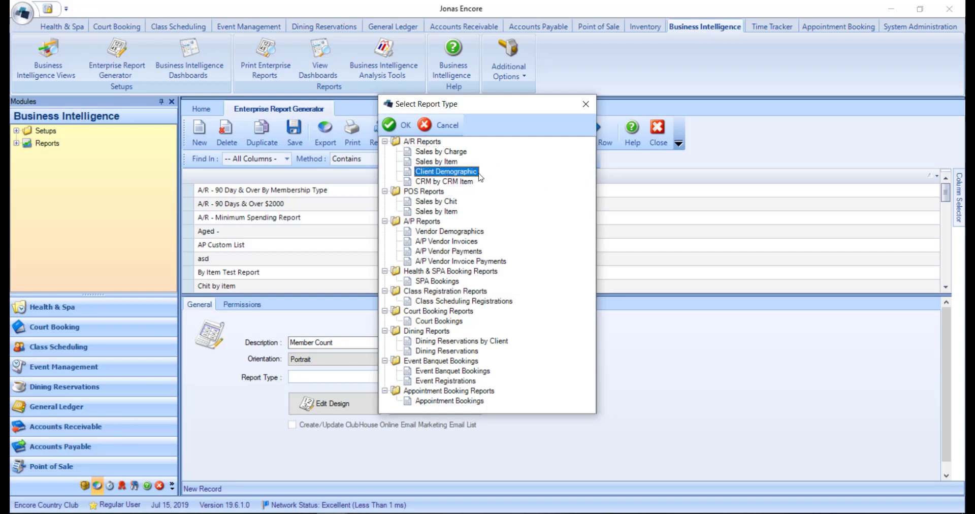
pyautogui.click(404, 127)
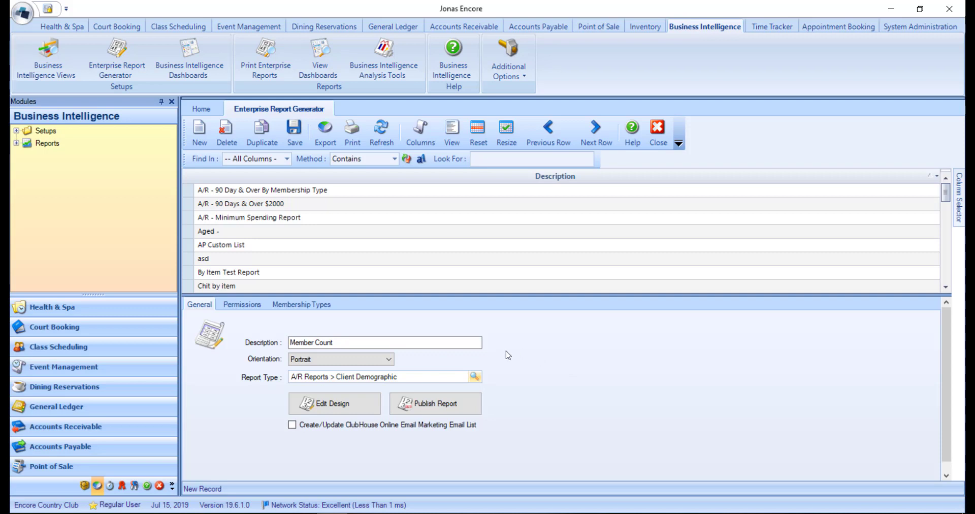
# Save the Member Count report and open its layout in the Report Designer.
pyautogui.click(377, 409)
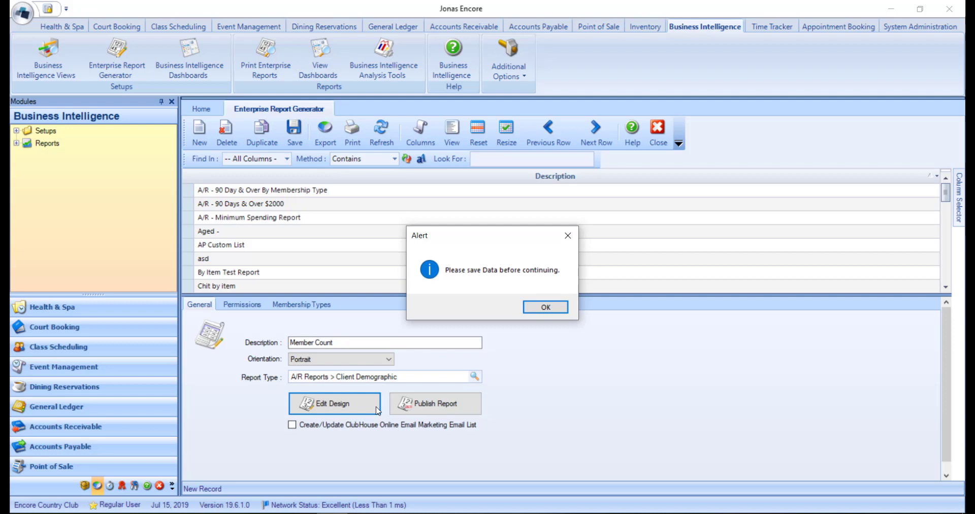
pyautogui.click(539, 311)
pyautogui.click(295, 133)
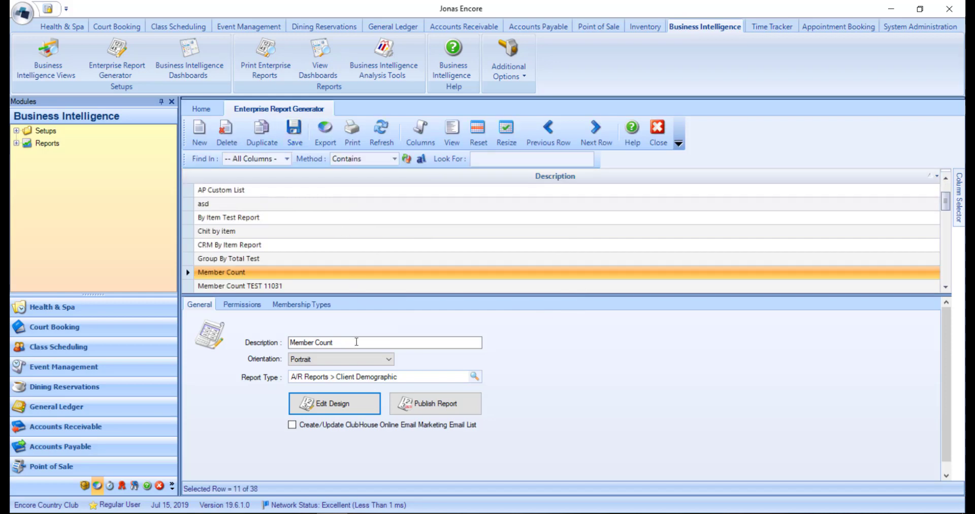
pyautogui.click(357, 411)
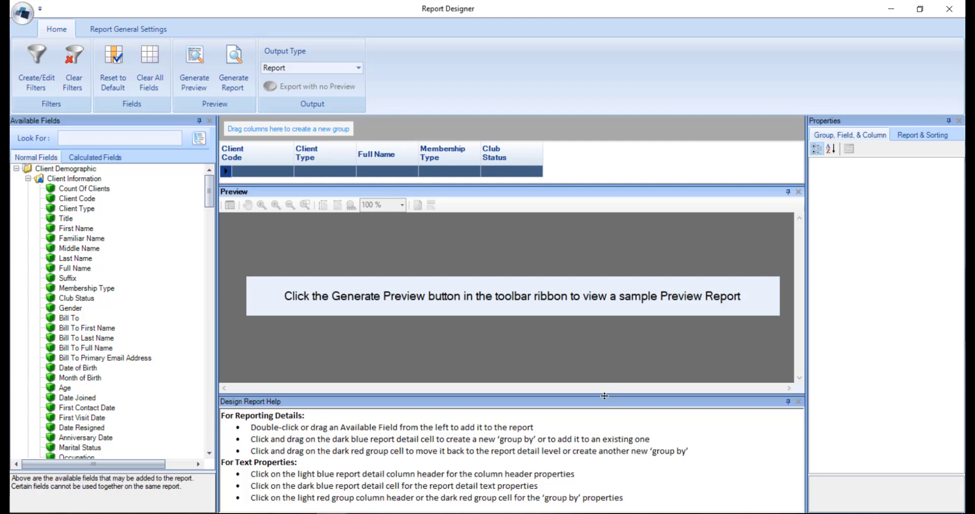
# Resize the help and properties panels to enlarge the preview, and set Design Report Help to Auto Hide.
pyautogui.moveTo(605, 396); pyautogui.dragTo(603, 449)
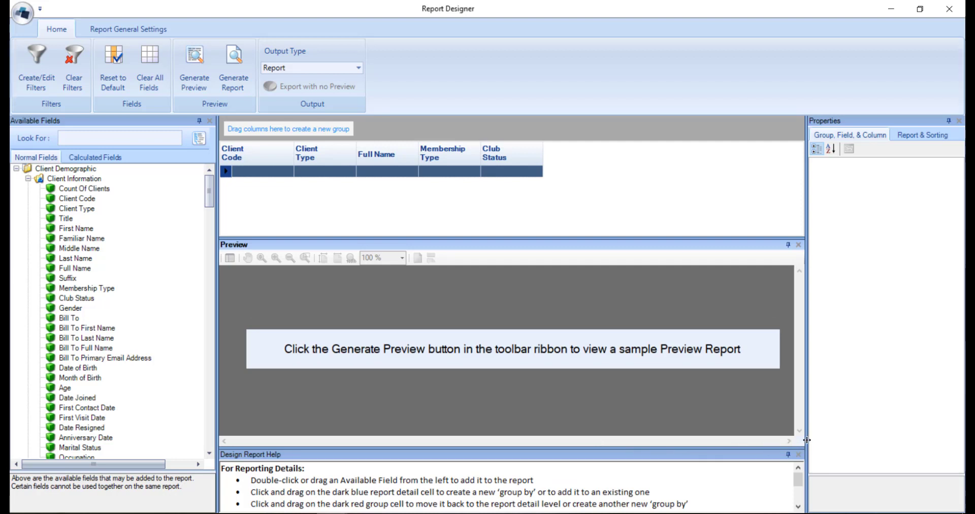
pyautogui.moveTo(807, 439); pyautogui.dragTo(824, 439)
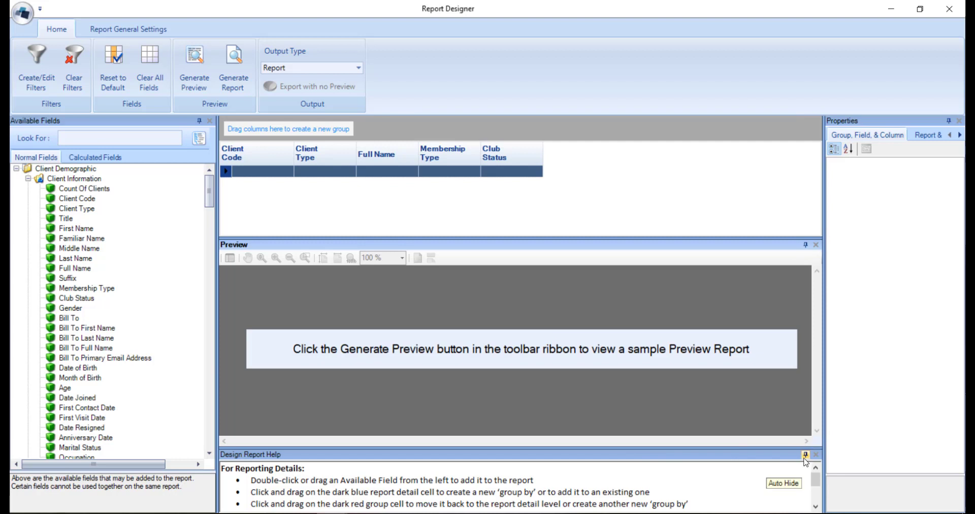
pyautogui.click(806, 454)
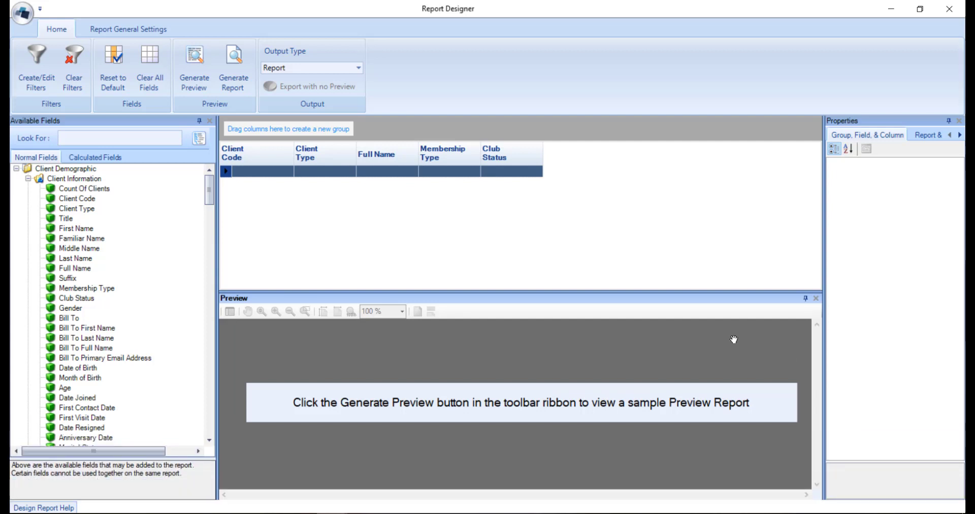
pyautogui.moveTo(69, 508)
pyautogui.moveTo(824, 136); pyautogui.dragTo(796, 135)
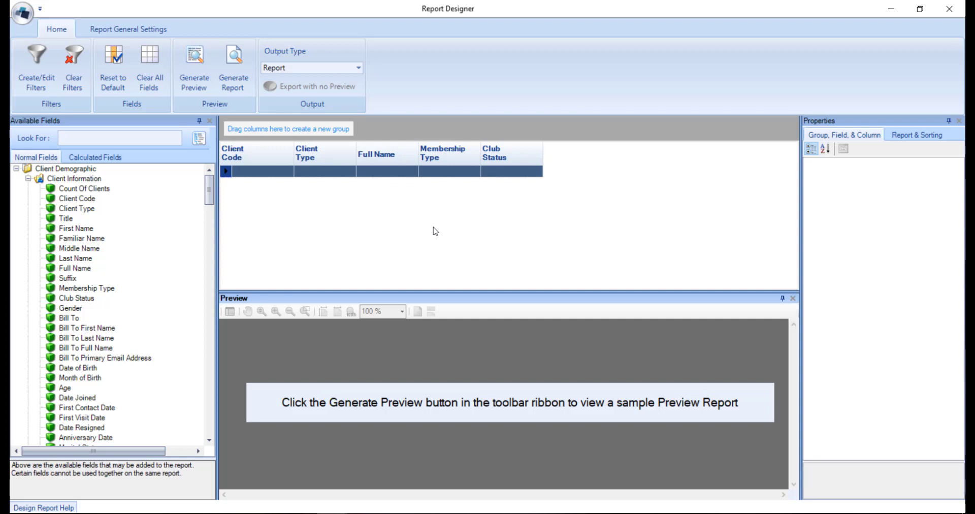
pyautogui.doubleClick(66, 219)
pyautogui.moveTo(77, 228); pyautogui.dragTo(609, 164)
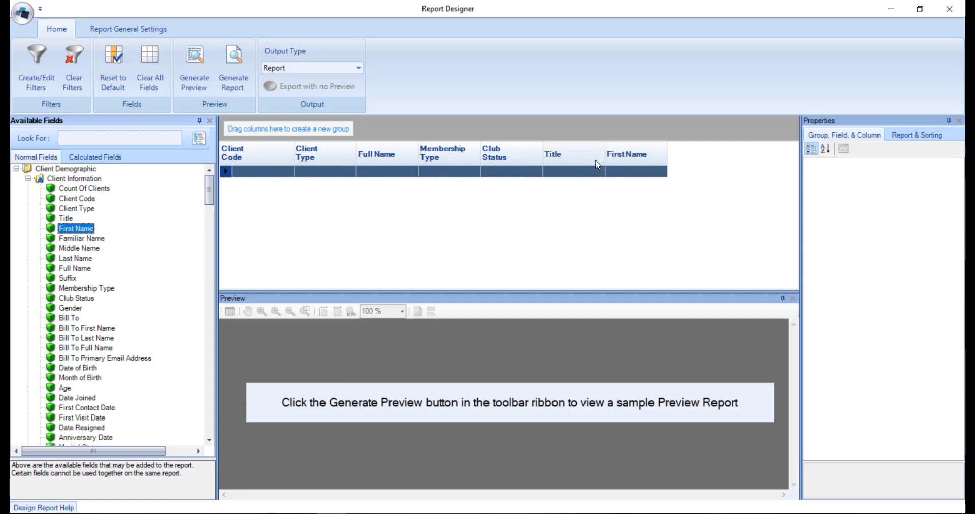
pyautogui.rightClick(597, 164)
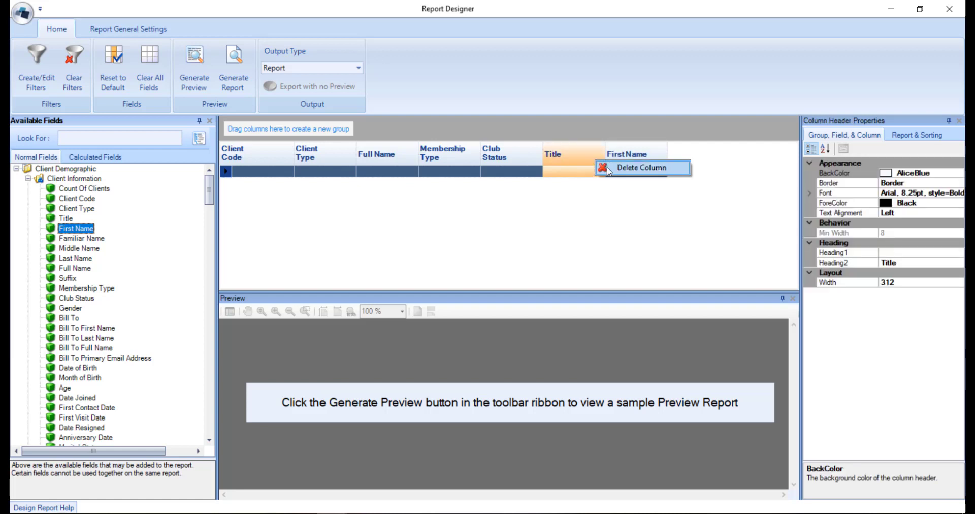
pyautogui.click(609, 170)
pyautogui.rightClick(592, 162)
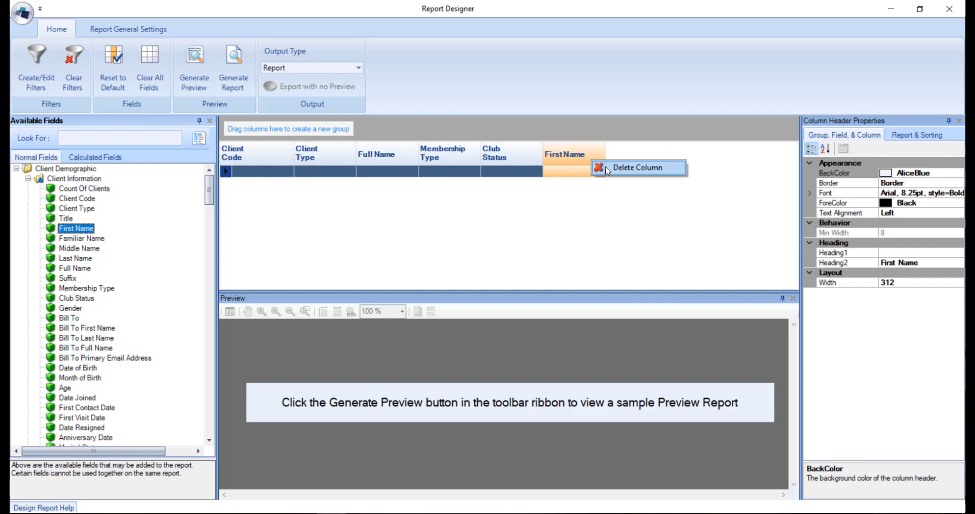
pyautogui.click(608, 170)
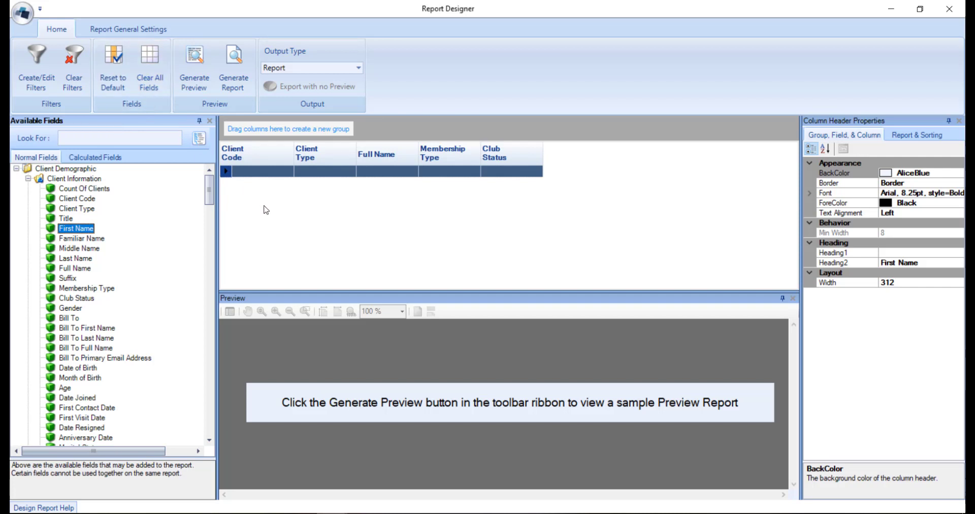
# Preview the report, then delete the Membership Type column.
pyautogui.click(198, 84)
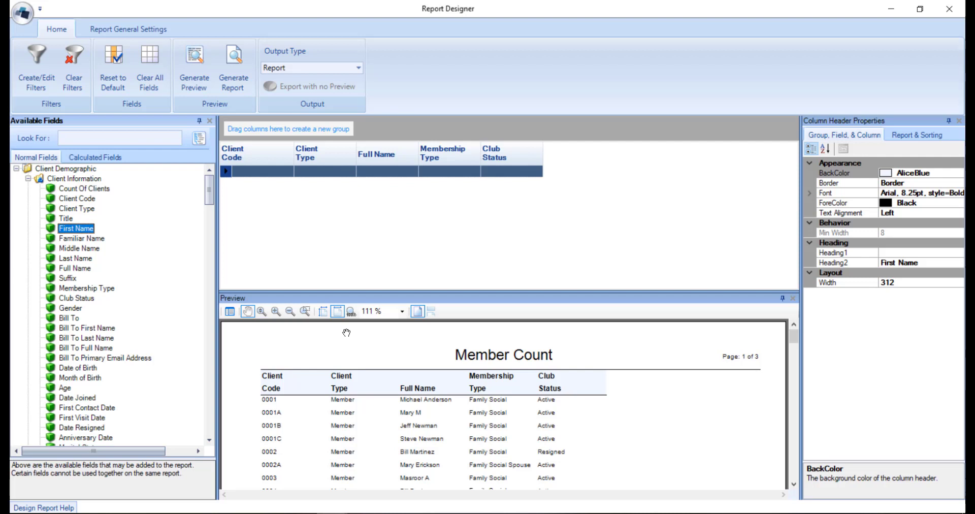
pyautogui.rightClick(468, 160)
pyautogui.click(476, 165)
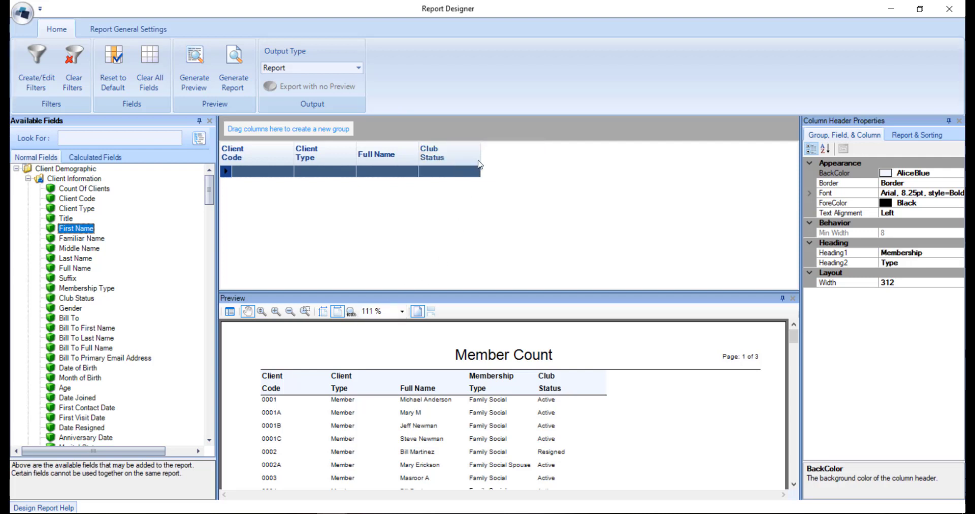
# Group the report by Membership Type and regenerate the preview.
pyautogui.moveTo(76, 288); pyautogui.dragTo(311, 136)
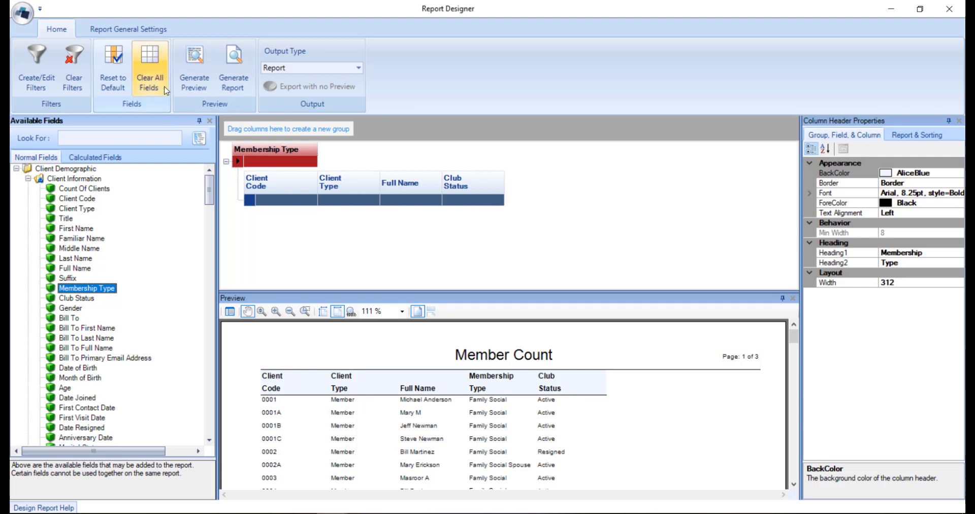
pyautogui.click(195, 65)
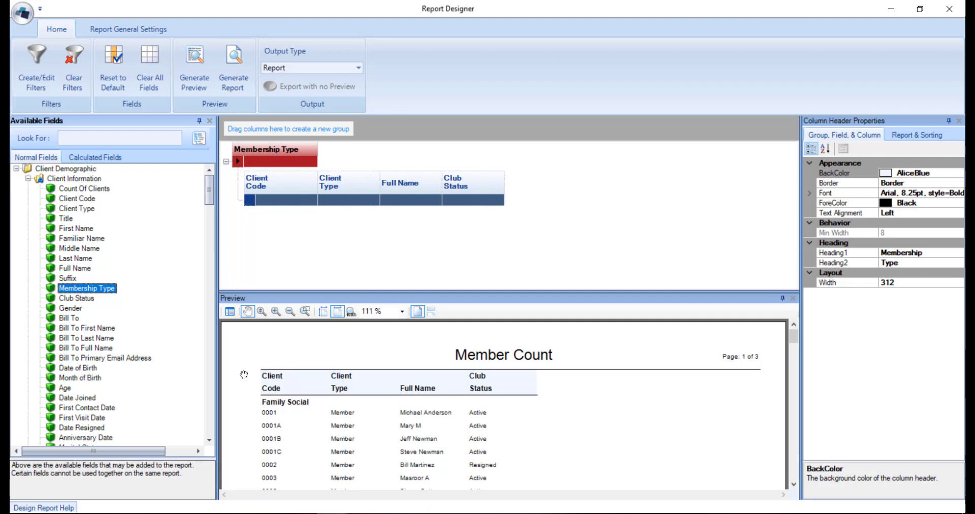
pyautogui.click(239, 167)
pyautogui.rightClick(241, 167)
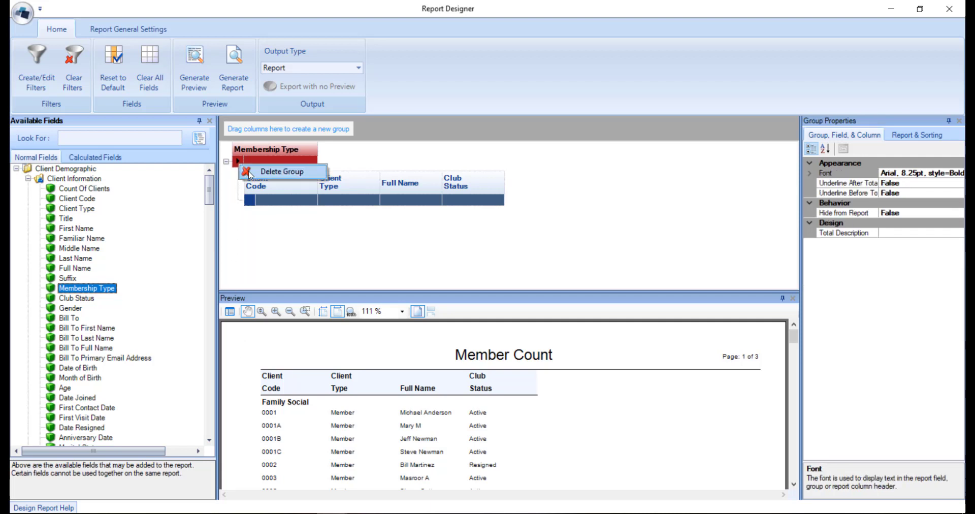
pyautogui.click(260, 235)
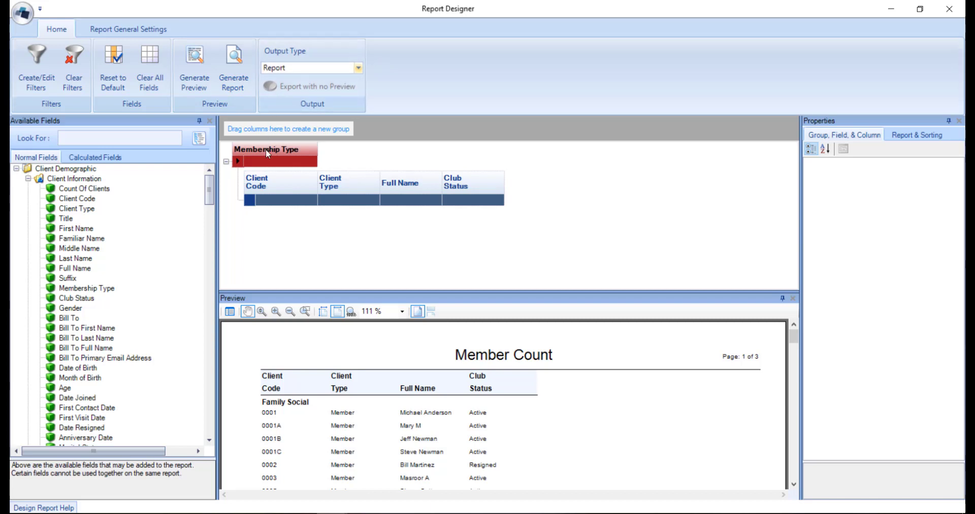
# Inspect the Client Code field's text format and heading properties, then show Report & Sorting settings.
pyautogui.click(267, 203)
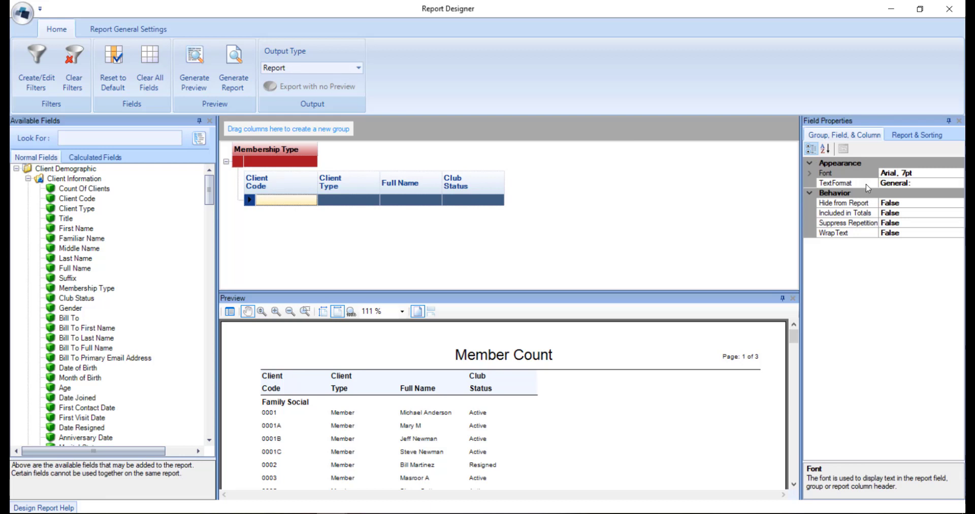
pyautogui.click(909, 184)
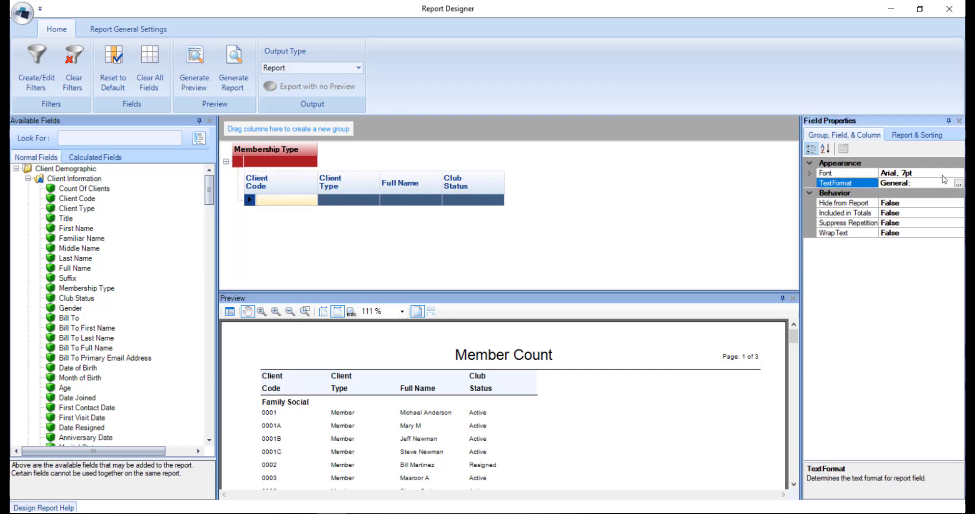
pyautogui.click(959, 184)
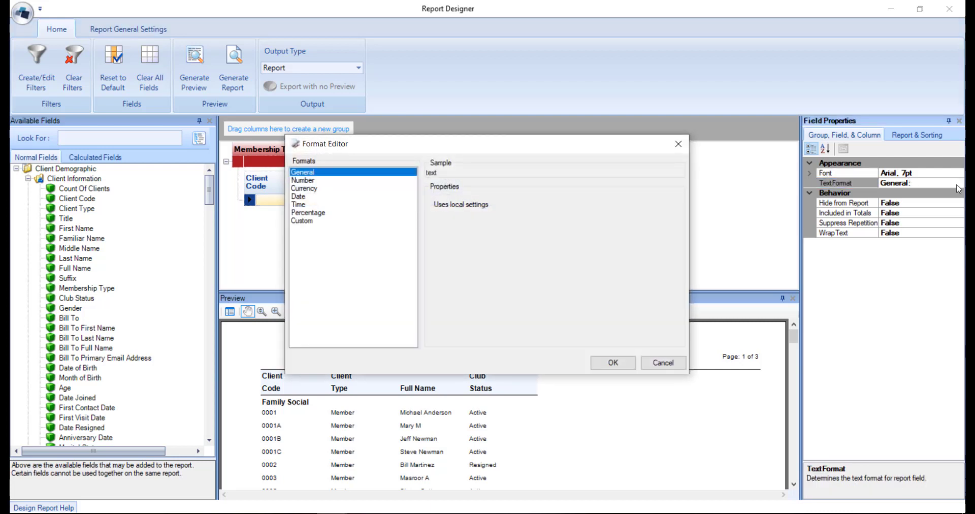
pyautogui.click(678, 144)
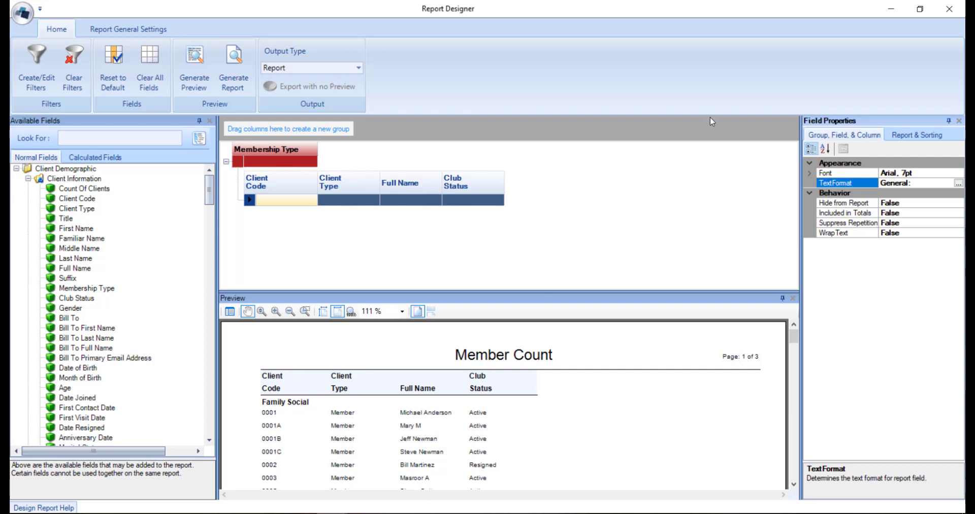
pyautogui.click(289, 186)
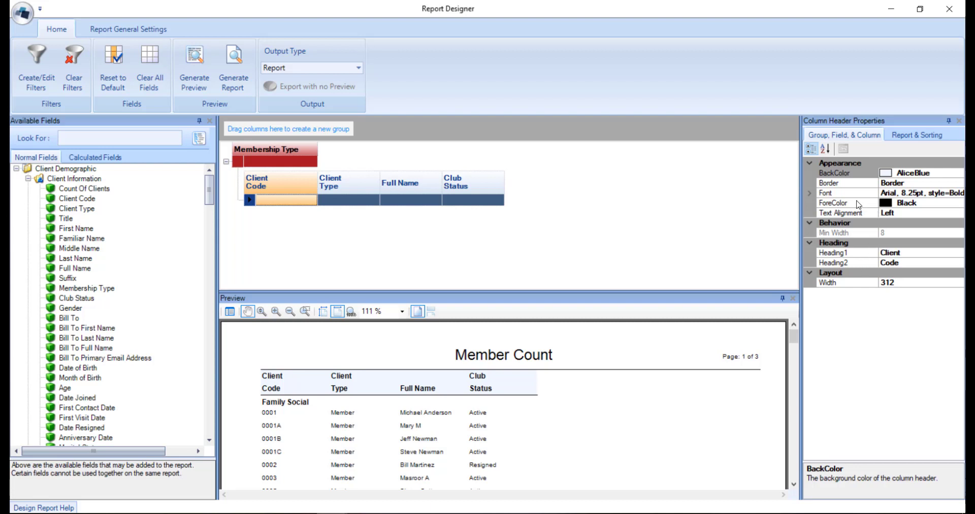
pyautogui.click(896, 135)
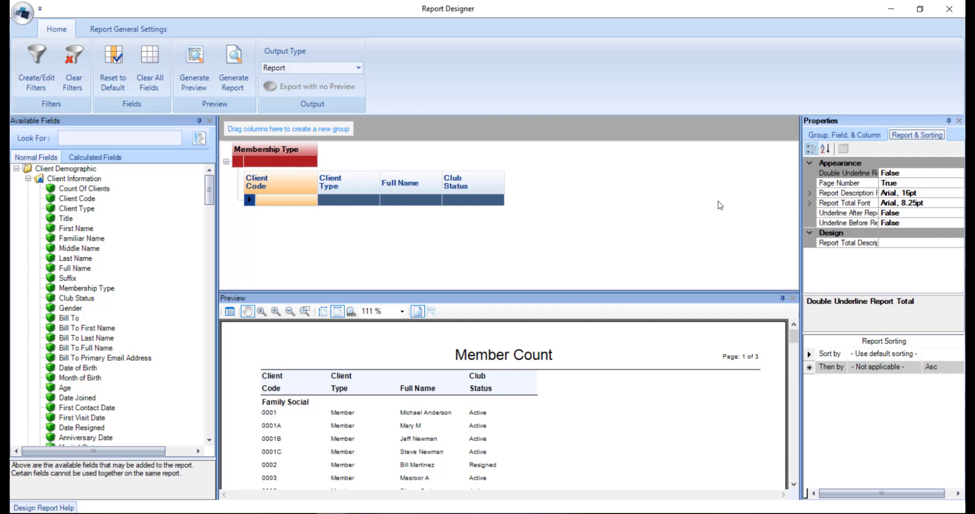
# Open the filter editor and add a new condition on the Age field.
pyautogui.click(42, 59)
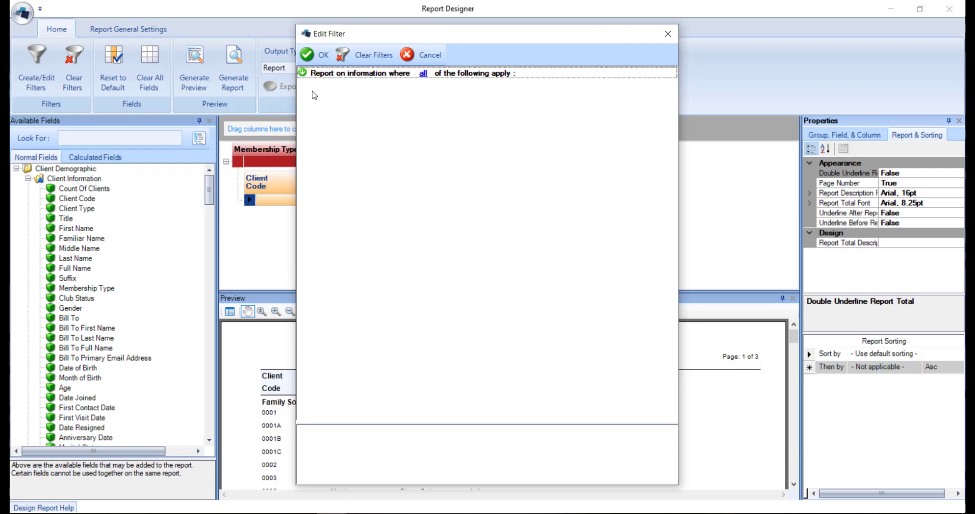
pyautogui.click(302, 76)
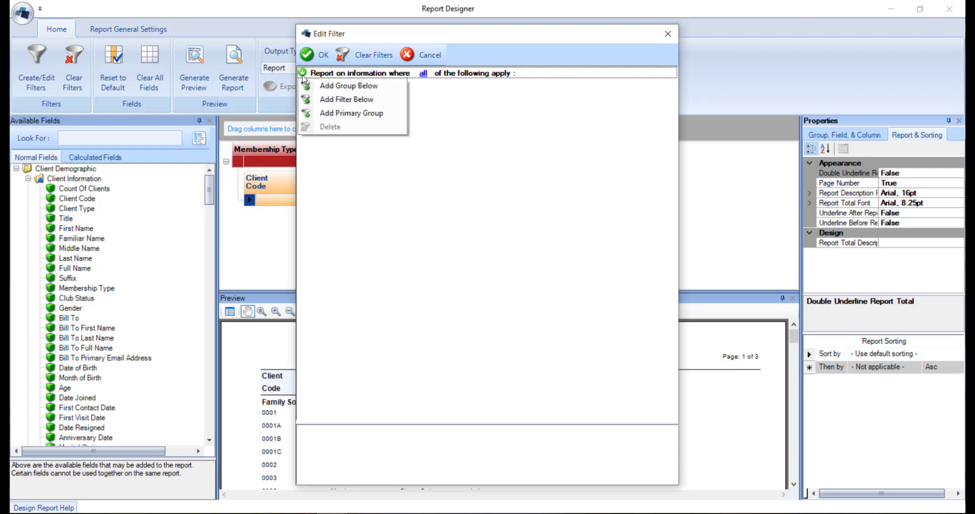
pyautogui.click(325, 100)
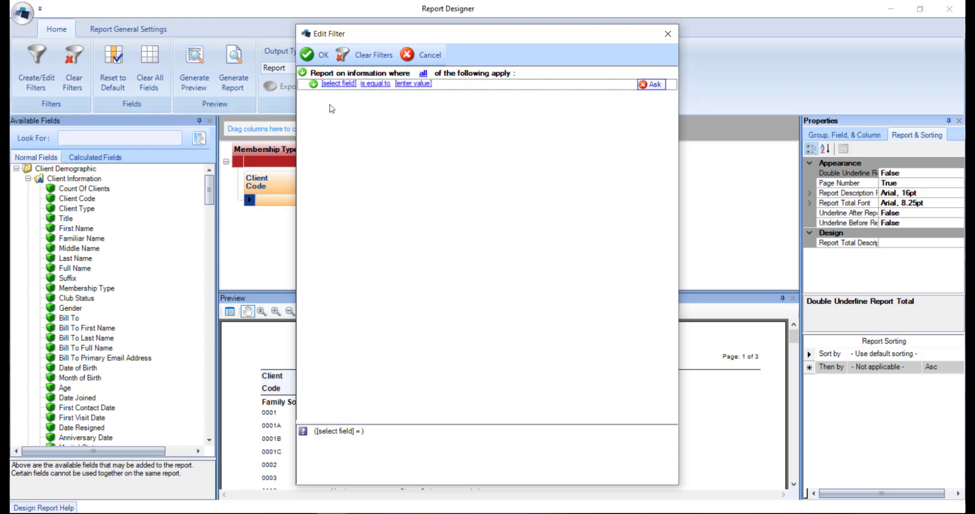
pyautogui.click(342, 87)
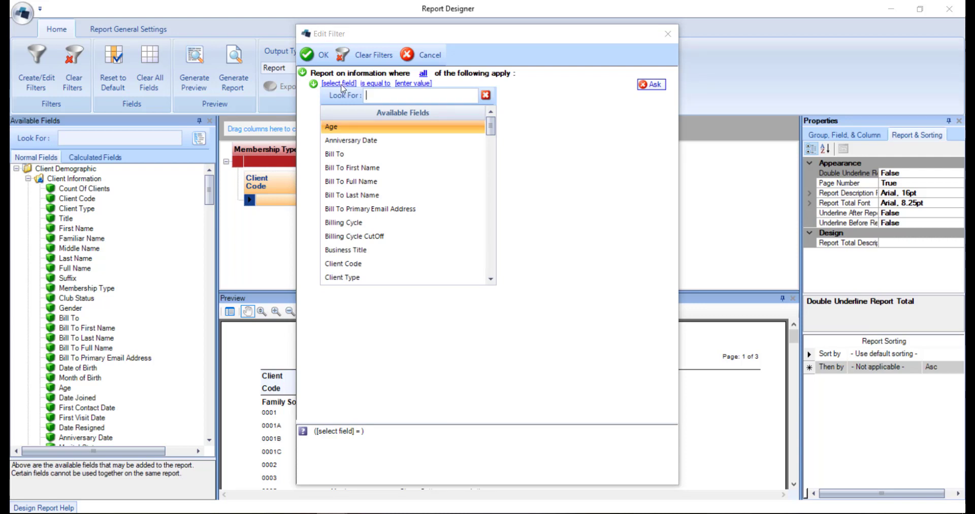
pyautogui.click(354, 126)
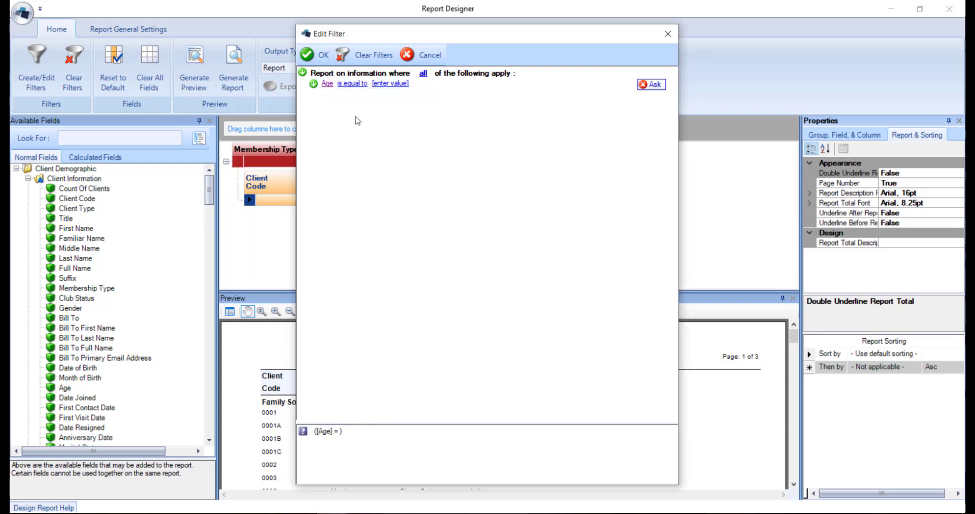
# Set the Age condition to 'is greater than' 18.
pyautogui.click(354, 85)
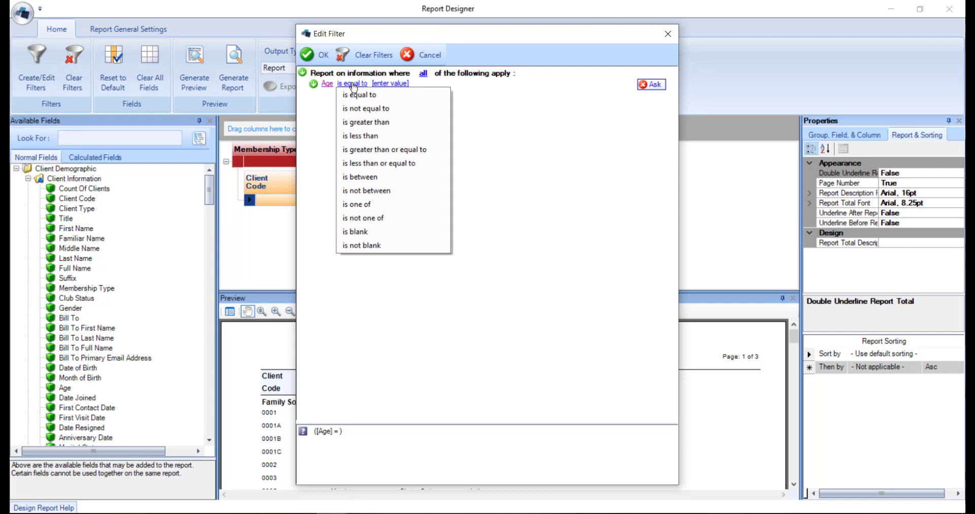
pyautogui.click(466, 102)
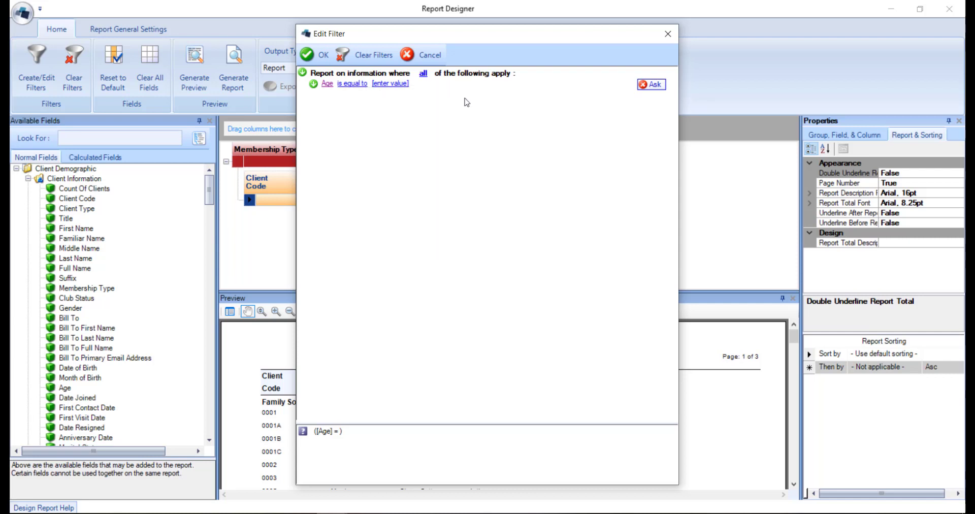
pyautogui.click(402, 85)
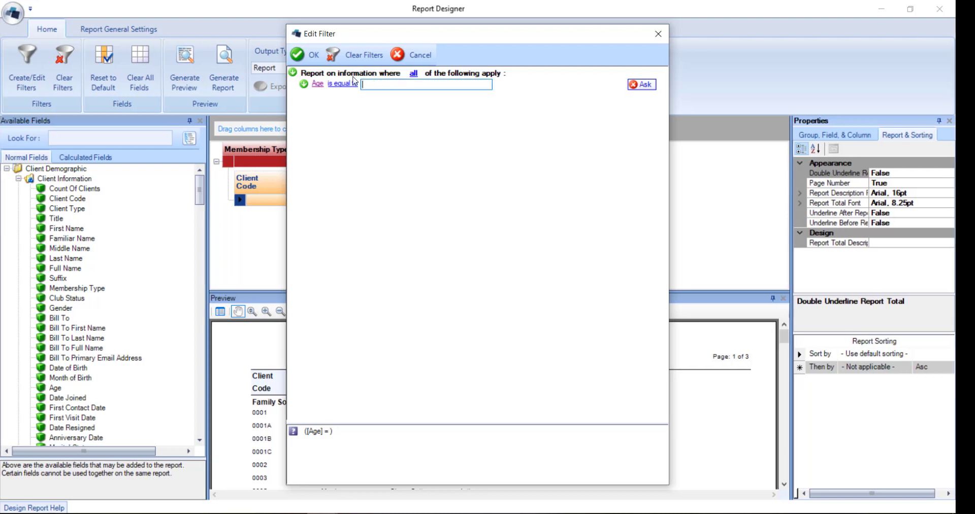
pyautogui.click(358, 84)
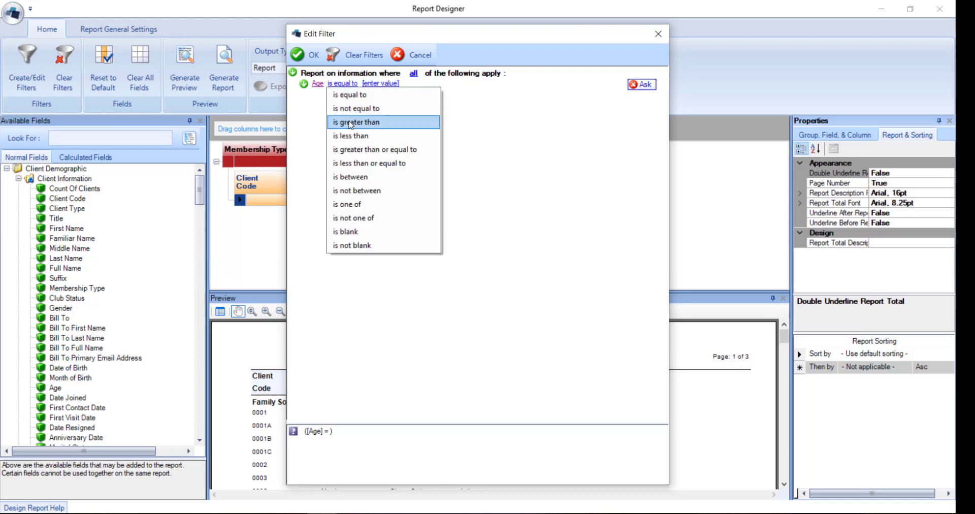
pyautogui.click(350, 122)
pyautogui.click(387, 84)
pyautogui.write('18')
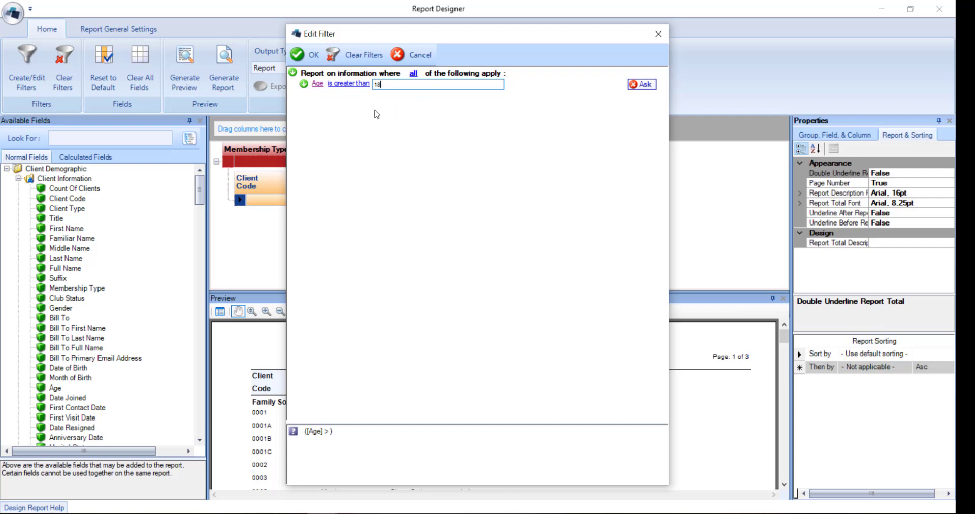
# Add a second condition testing Date Joined with the 'between' operator.
pyautogui.click(293, 74)
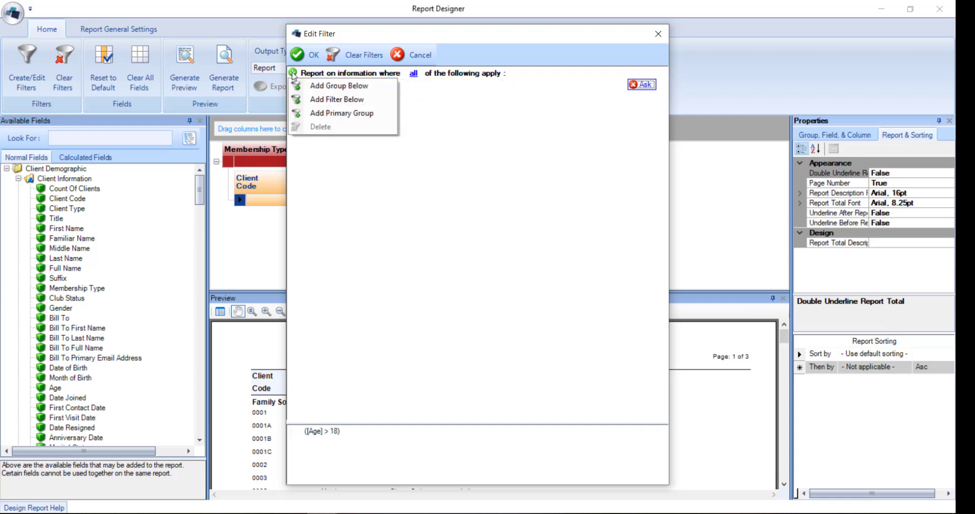
pyautogui.click(303, 101)
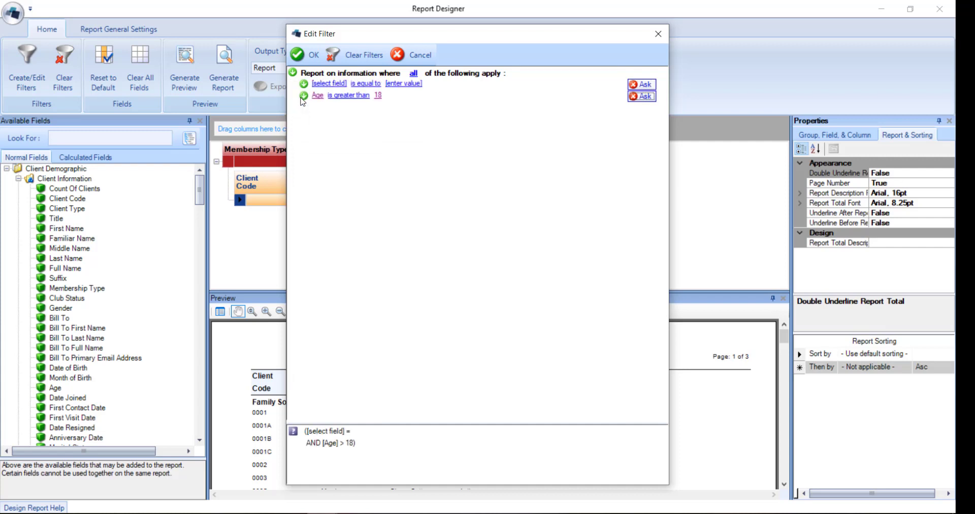
pyautogui.click(323, 84)
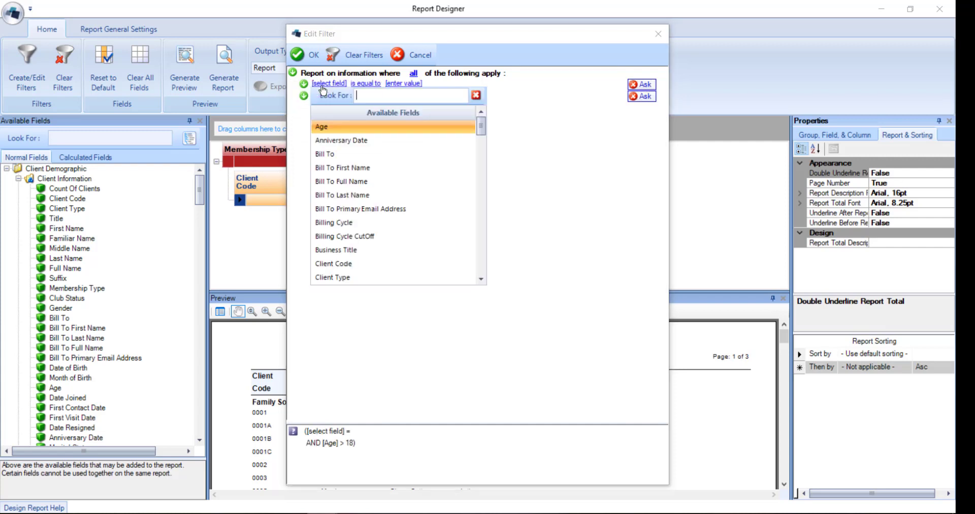
pyautogui.write('date')
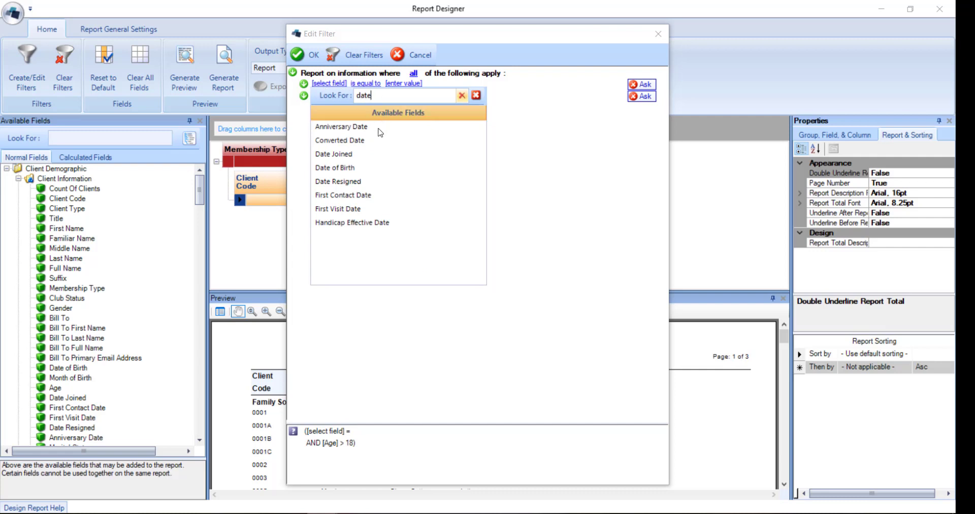
pyautogui.click(371, 155)
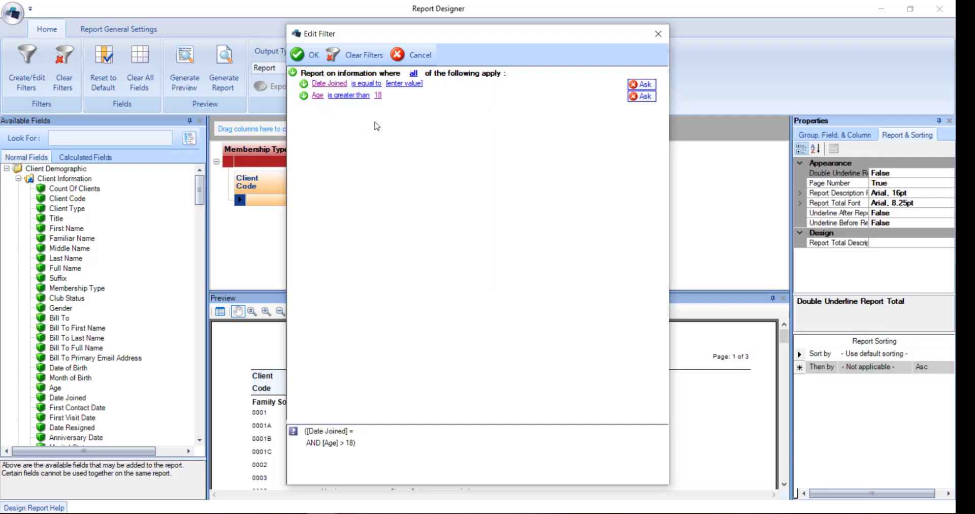
pyautogui.click(367, 84)
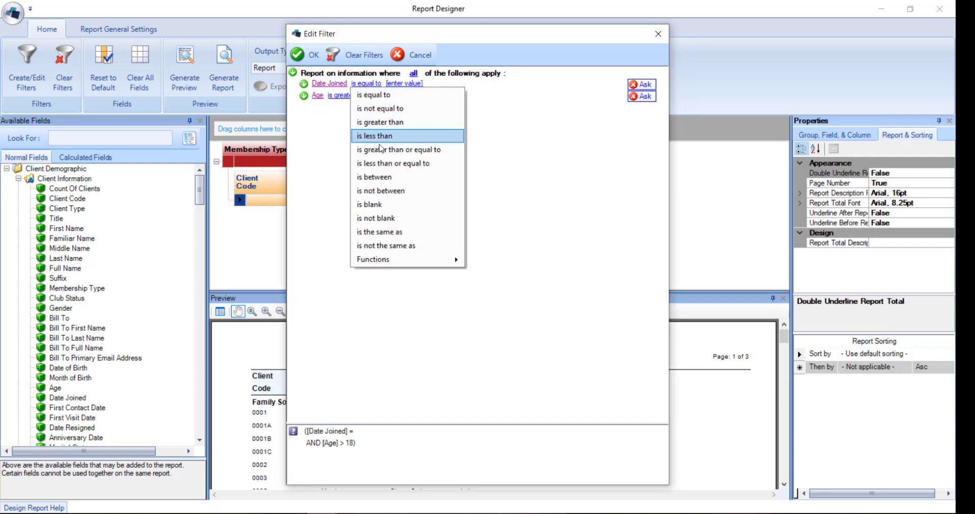
pyautogui.click(381, 178)
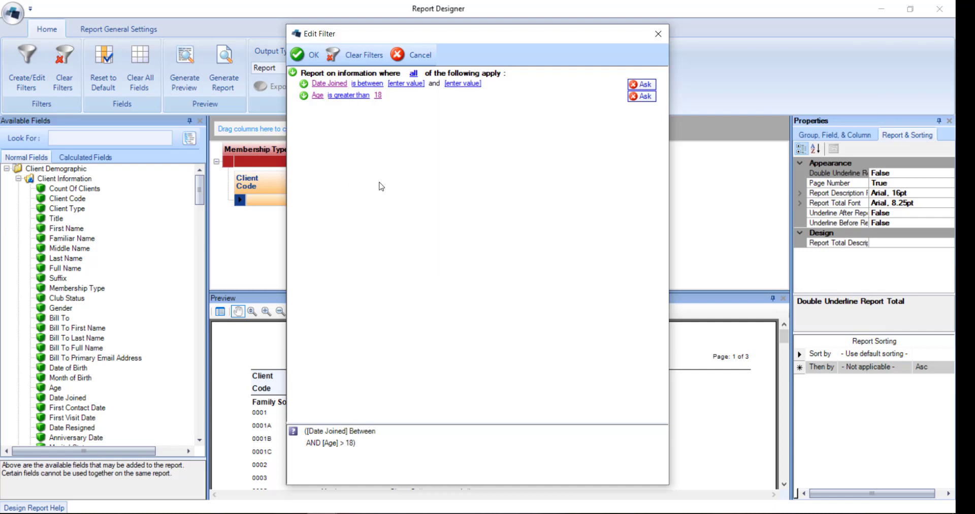
# Set the Date Joined start date to 2018-01-01.
pyautogui.click(402, 84)
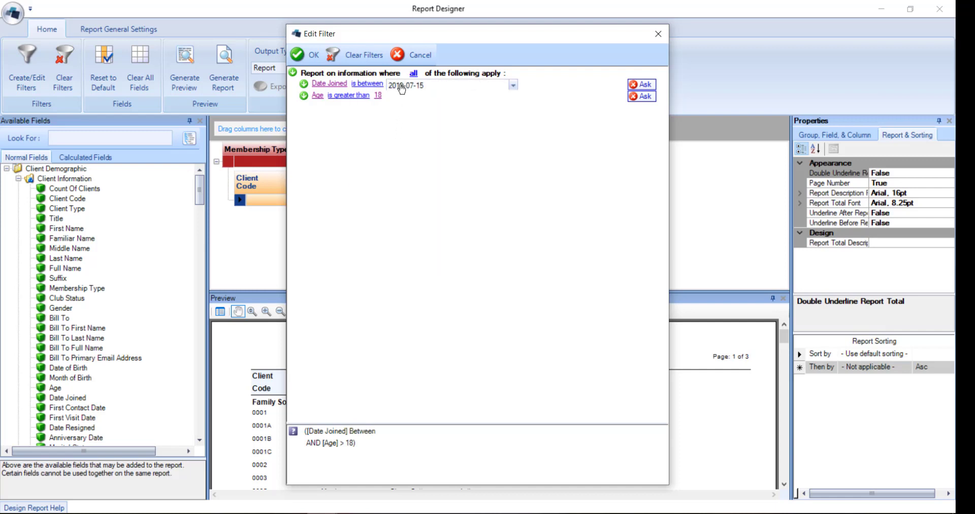
pyautogui.click(513, 86)
pyautogui.click(451, 105)
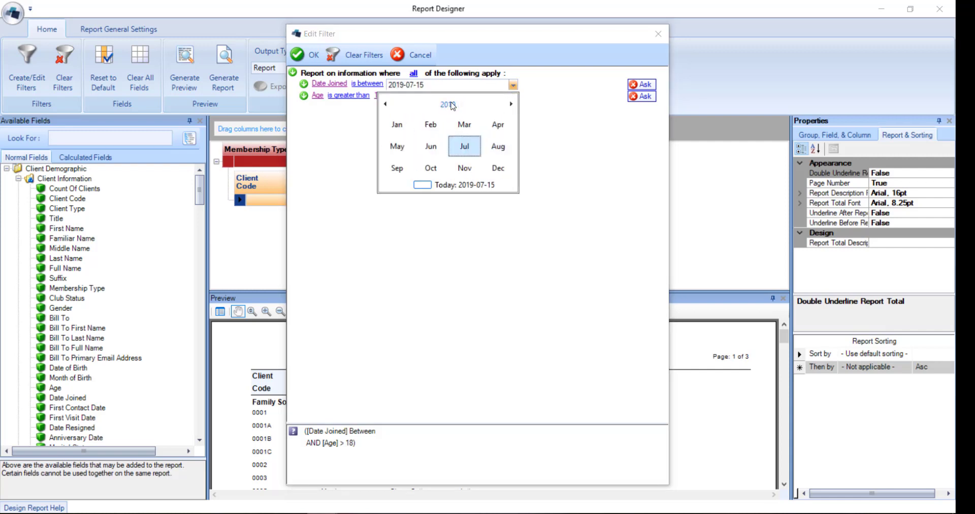
pyautogui.click(385, 104)
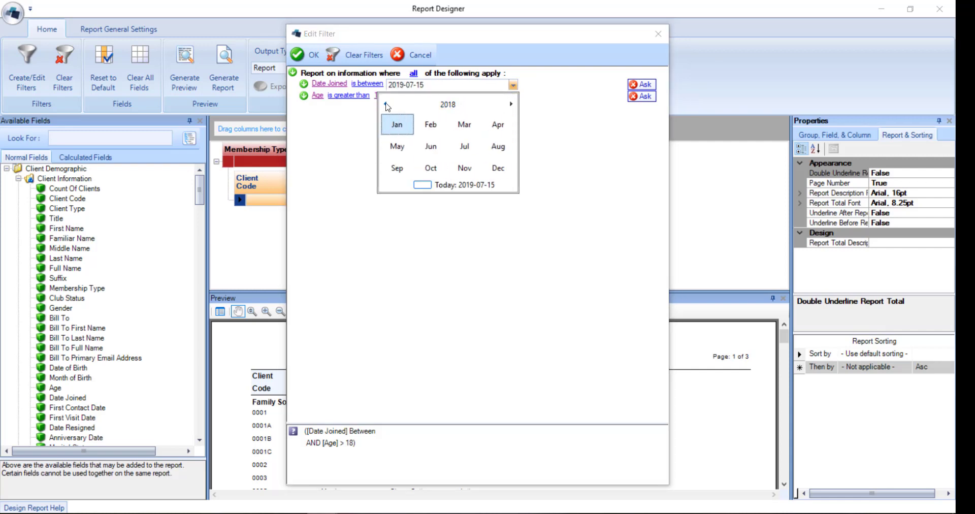
pyautogui.click(398, 127)
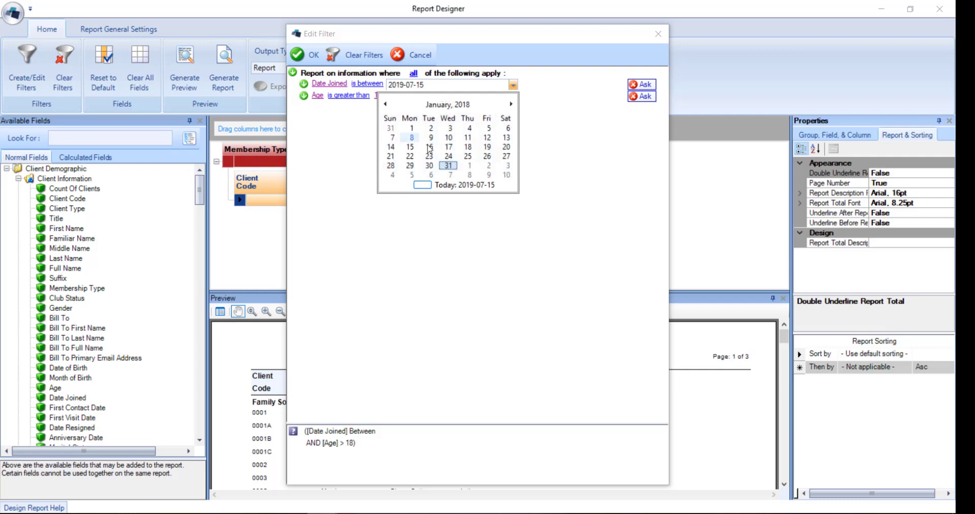
pyautogui.click(411, 128)
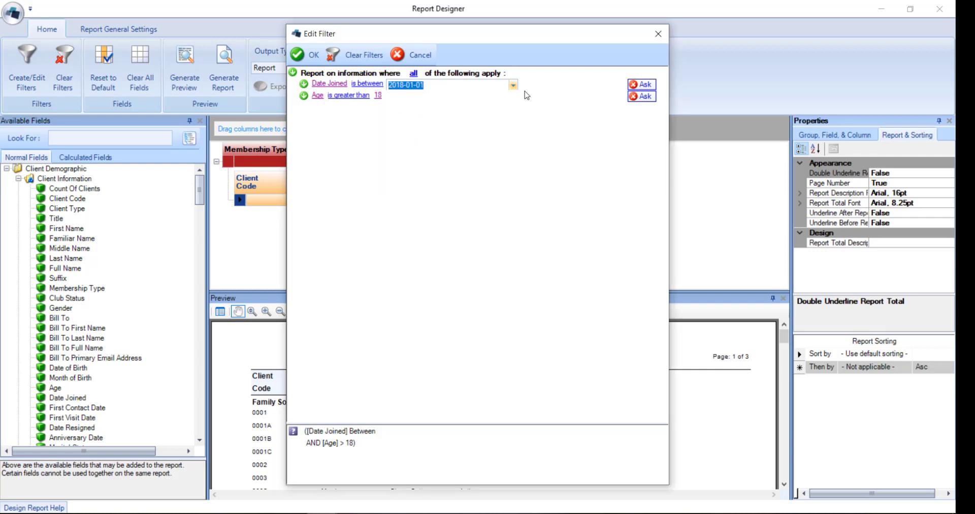
pyautogui.press('Tab')
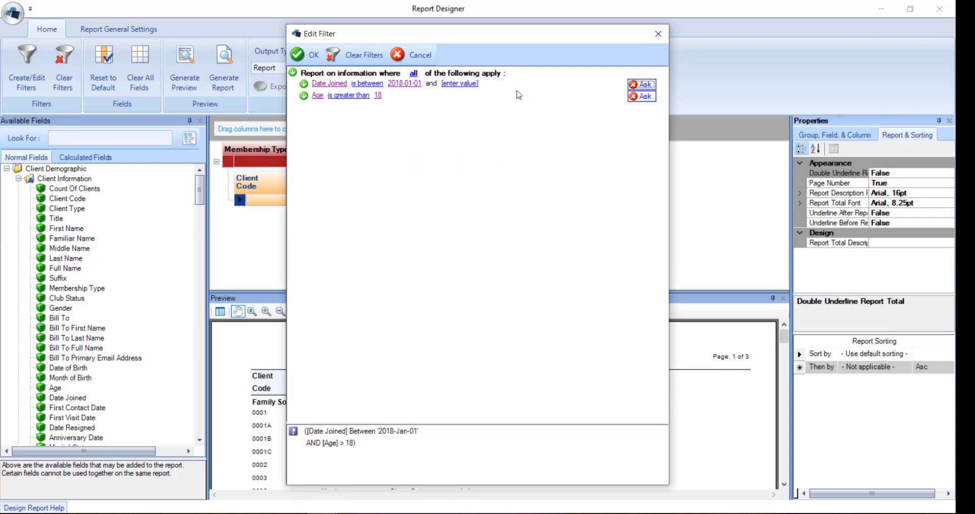
# Set the end date to 2019-01-01, enable Ask for Date Joined, and confirm the filter.
pyautogui.click(472, 85)
pyautogui.click(472, 86)
pyautogui.click(566, 86)
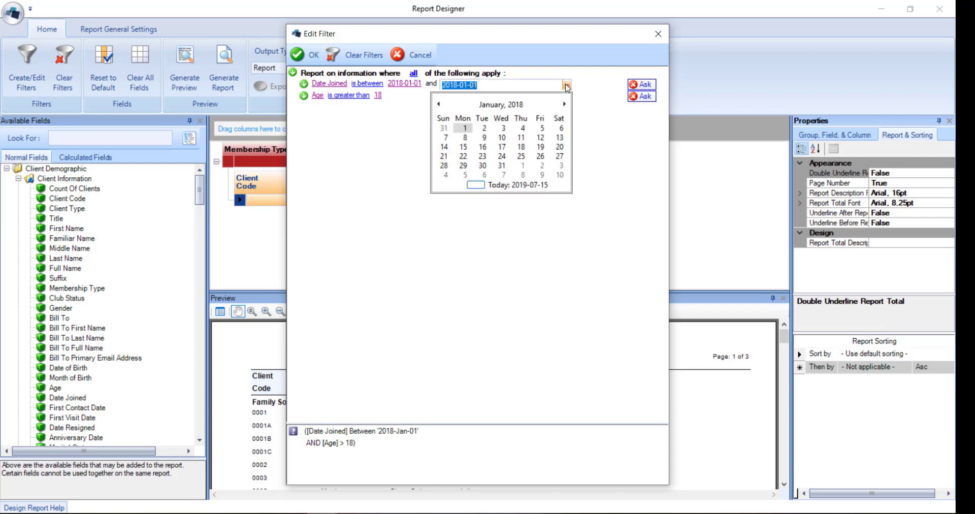
pyautogui.click(502, 104)
pyautogui.click(564, 105)
pyautogui.click(450, 124)
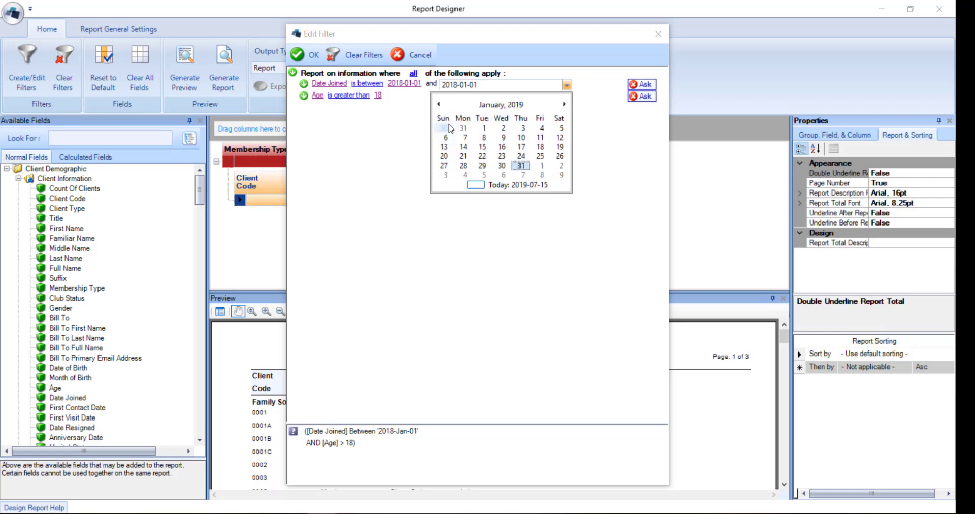
pyautogui.click(484, 129)
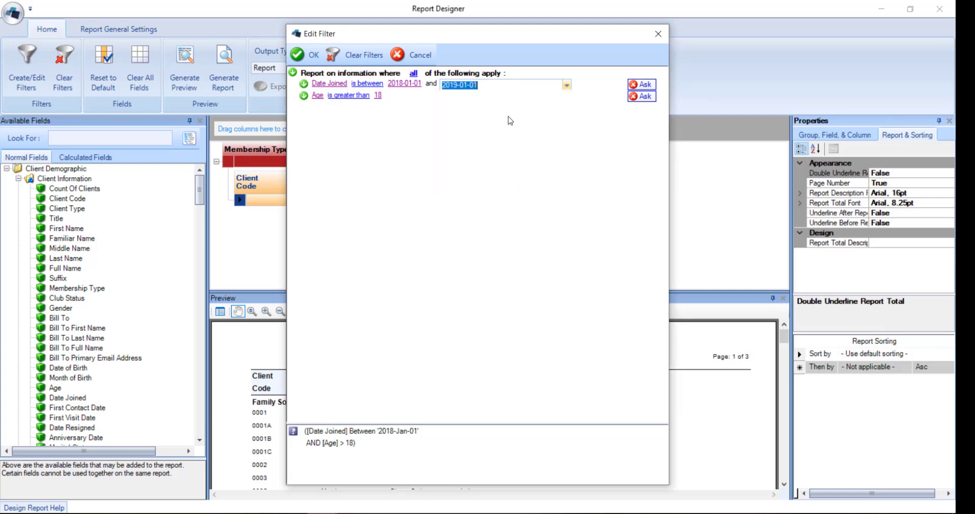
pyautogui.press('Tab')
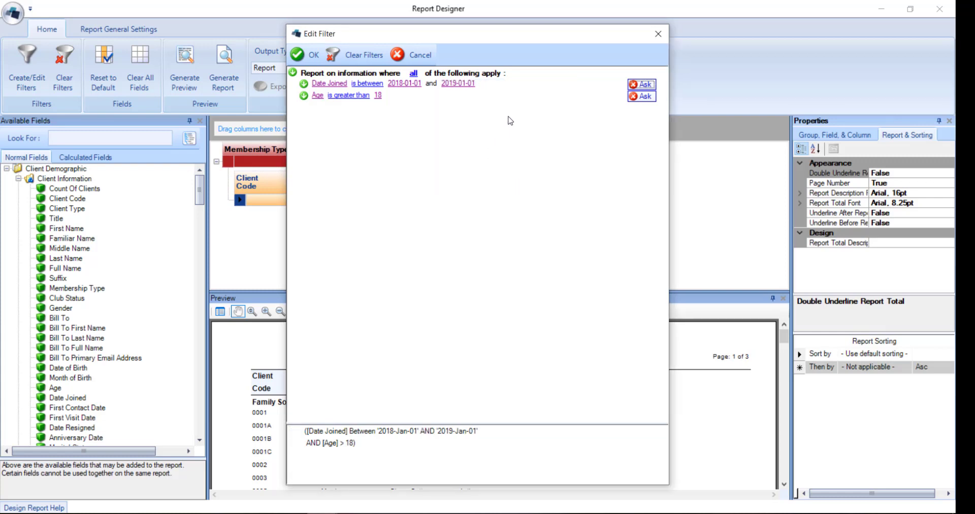
pyautogui.click(643, 86)
pyautogui.click(312, 56)
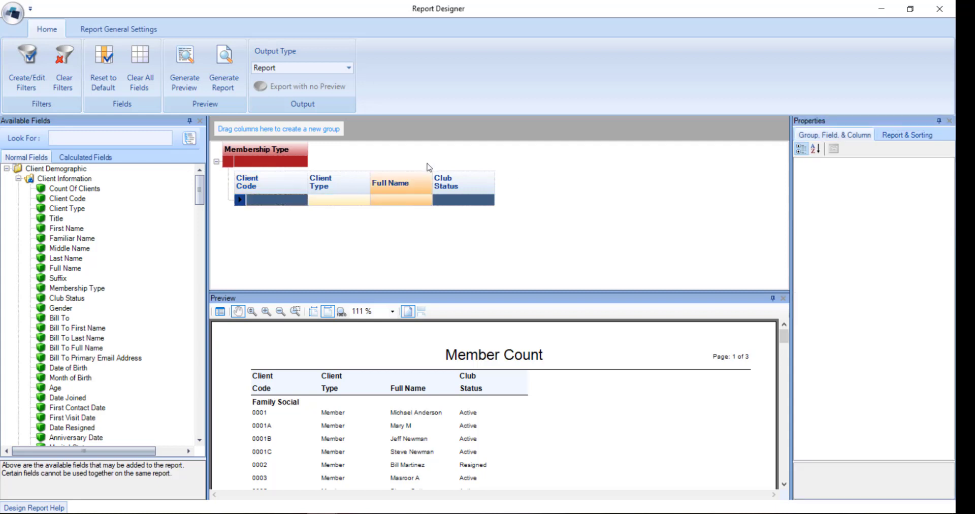
# Move the Full Name column to sit between Client Code and Client Type.
pyautogui.click(410, 191)
pyautogui.moveTo(410, 191); pyautogui.dragTo(313, 183)
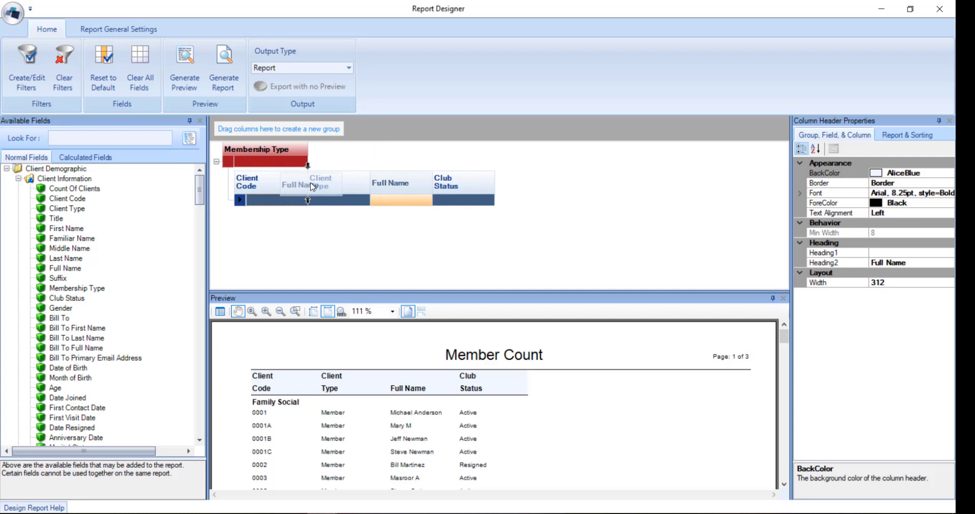
pyautogui.moveTo(310, 184); pyautogui.dragTo(311, 185)
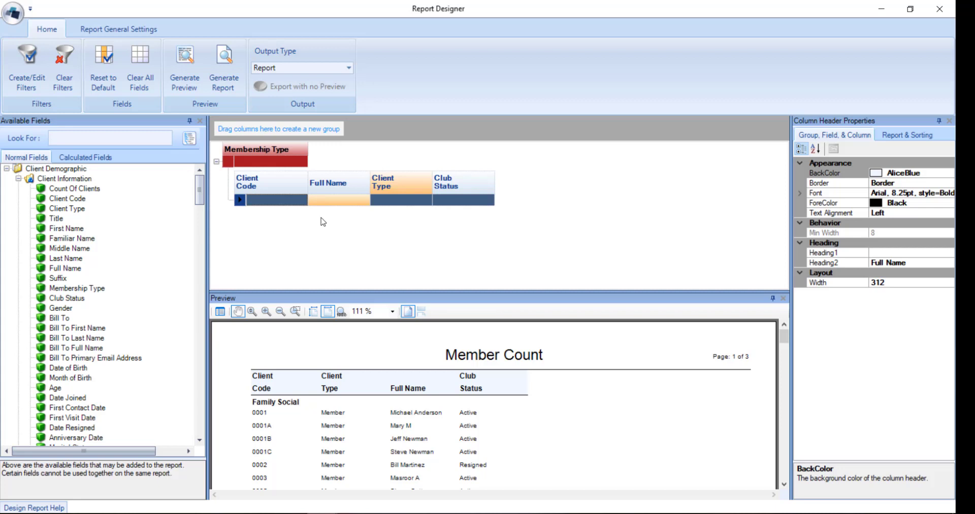
# Close the Report Designer window and save Member Count in the Enterprise Report Generator.
pyautogui.click(941, 11)
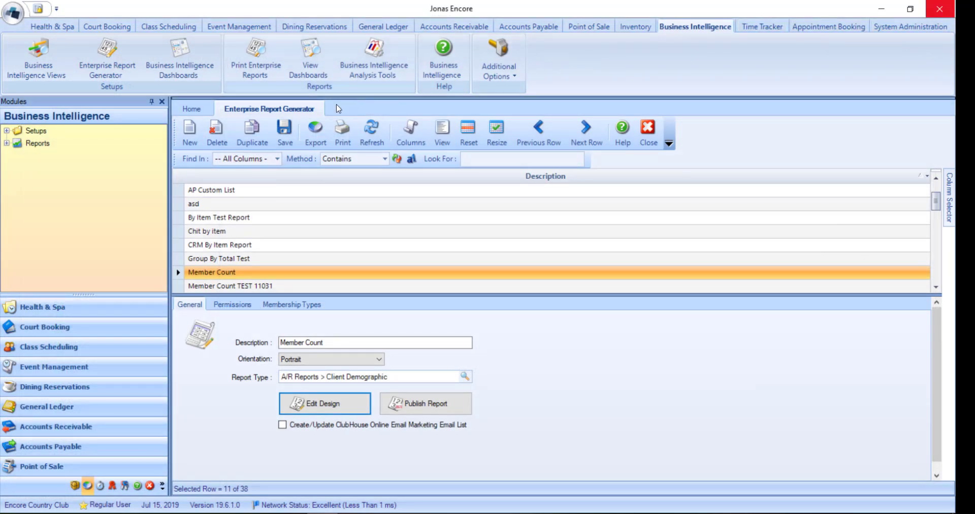
pyautogui.click(285, 130)
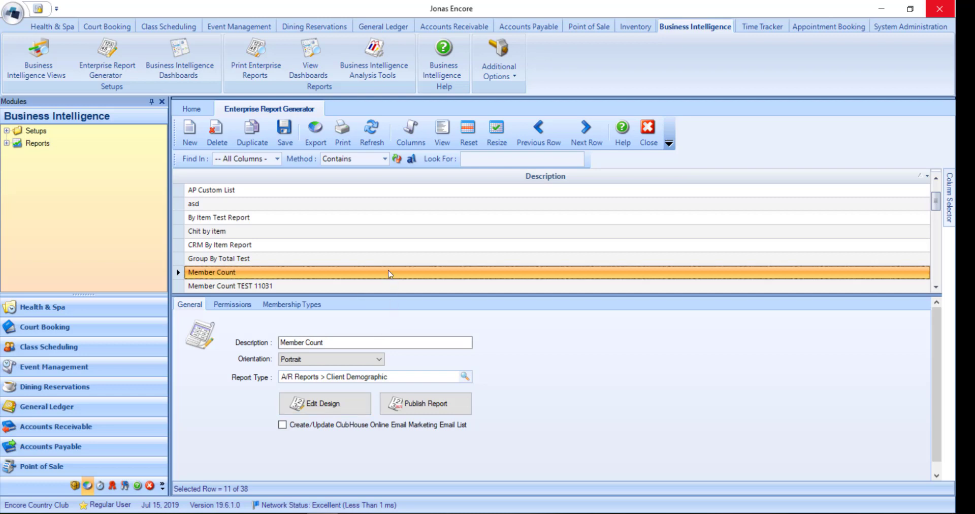
# Show the Chit by item report's Sales Areas permissions, which restrict no sales areas.
pyautogui.click(379, 230)
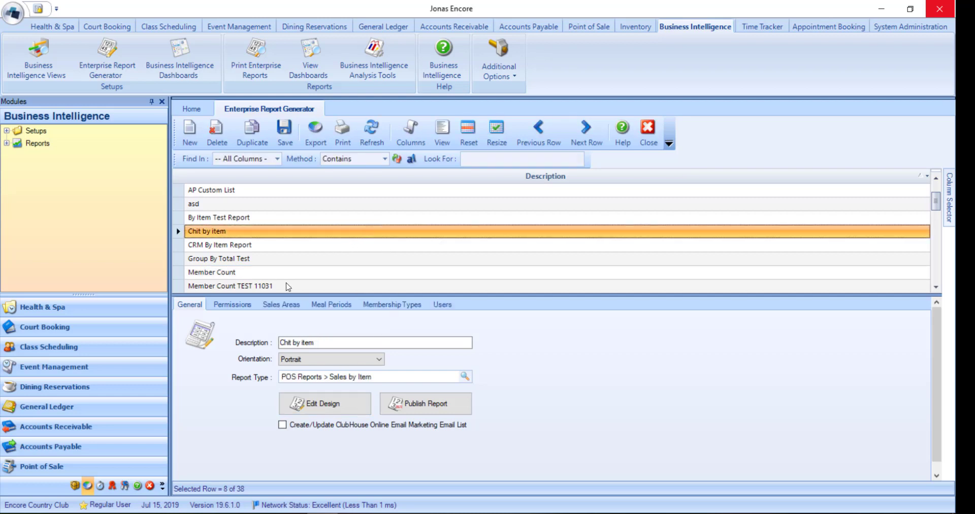
pyautogui.click(250, 305)
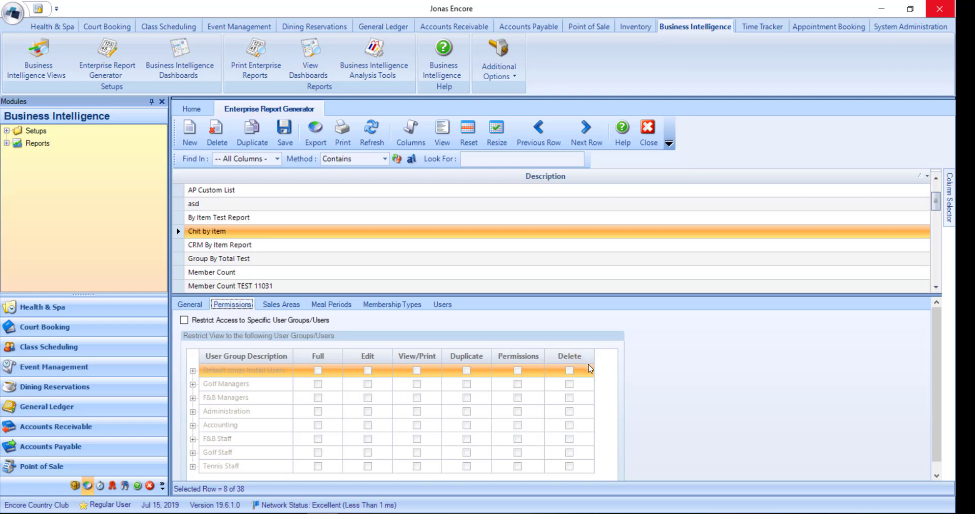
pyautogui.click(303, 307)
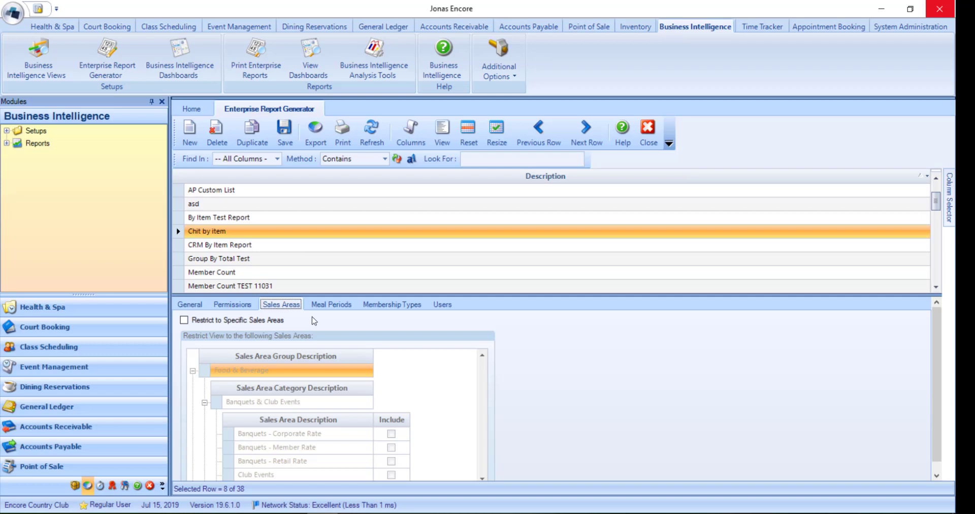
# Review the Meal Periods, Membership Types and Users restrictions, then select the Member Count report.
pyautogui.click(329, 305)
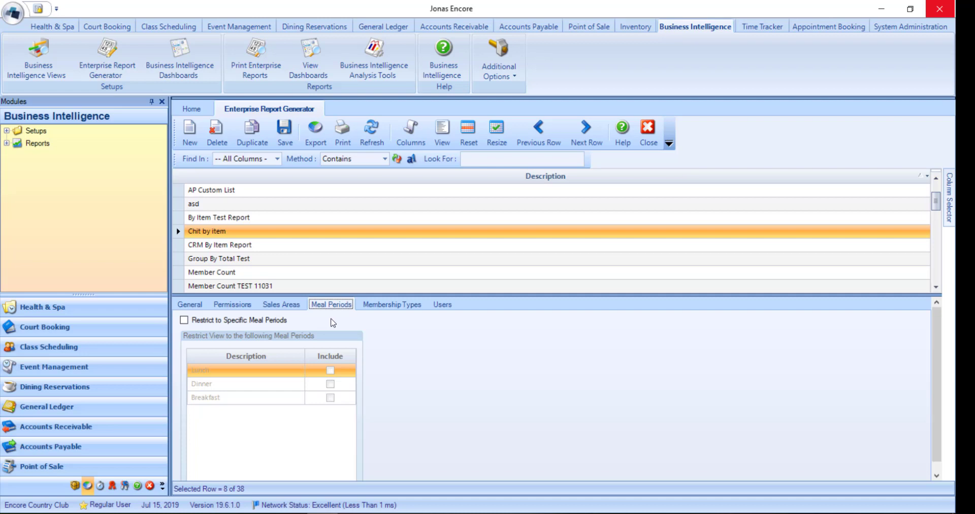
pyautogui.click(366, 306)
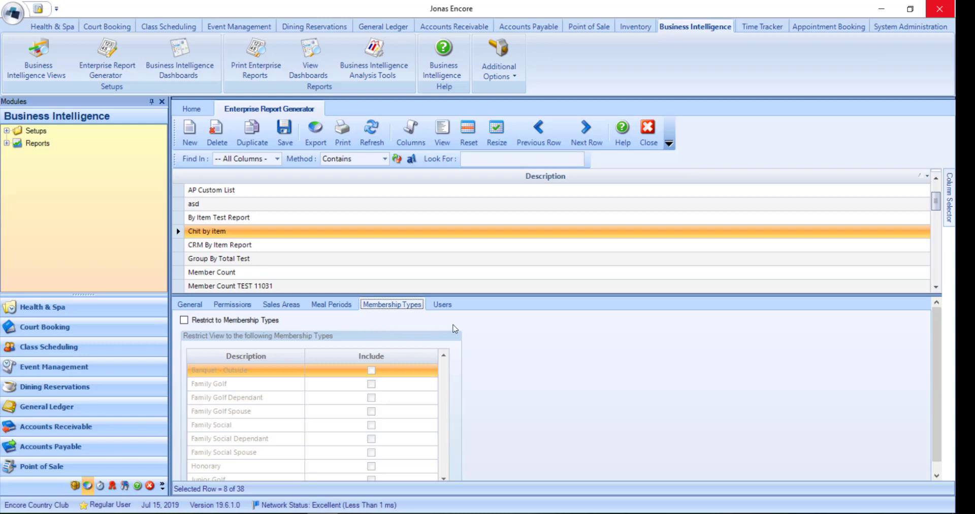
pyautogui.click(452, 307)
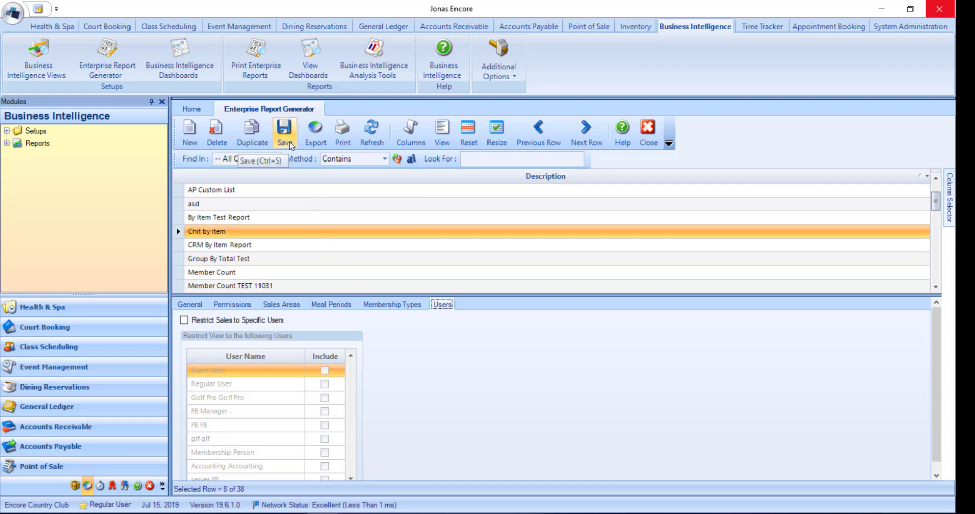
pyautogui.click(247, 269)
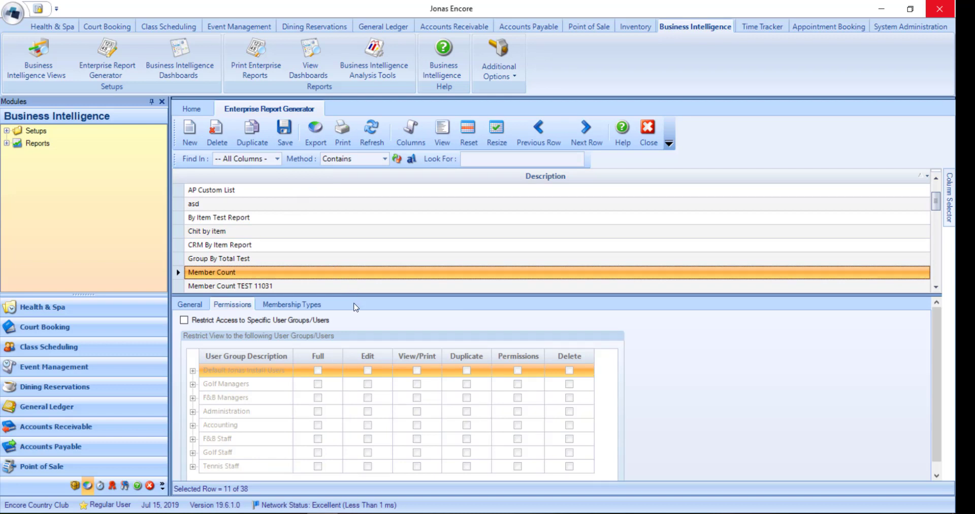
# Publish the Member Count report under F&B Sales Reports to one F&B Managers user.
pyautogui.click(200, 307)
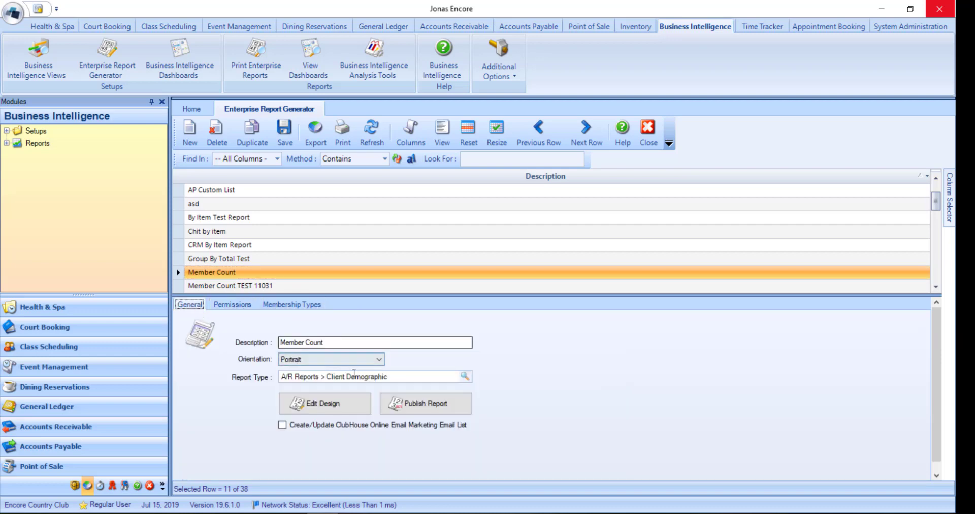
pyautogui.click(396, 412)
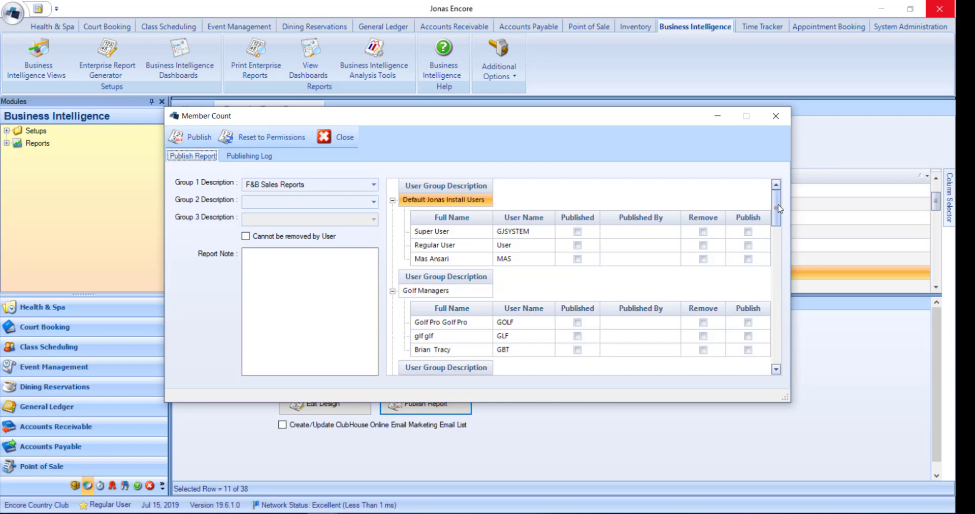
pyautogui.moveTo(779, 206); pyautogui.dragTo(774, 231)
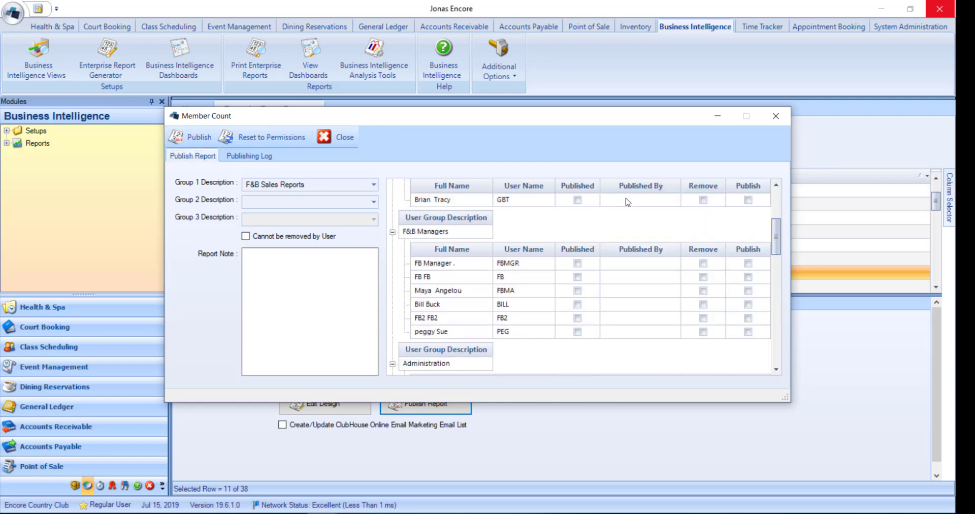
pyautogui.click(458, 307)
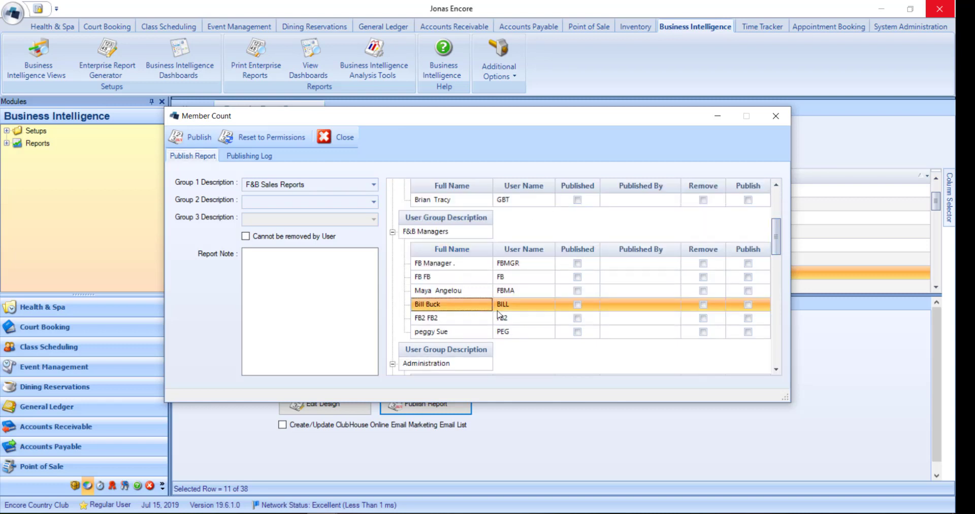
pyautogui.click(748, 304)
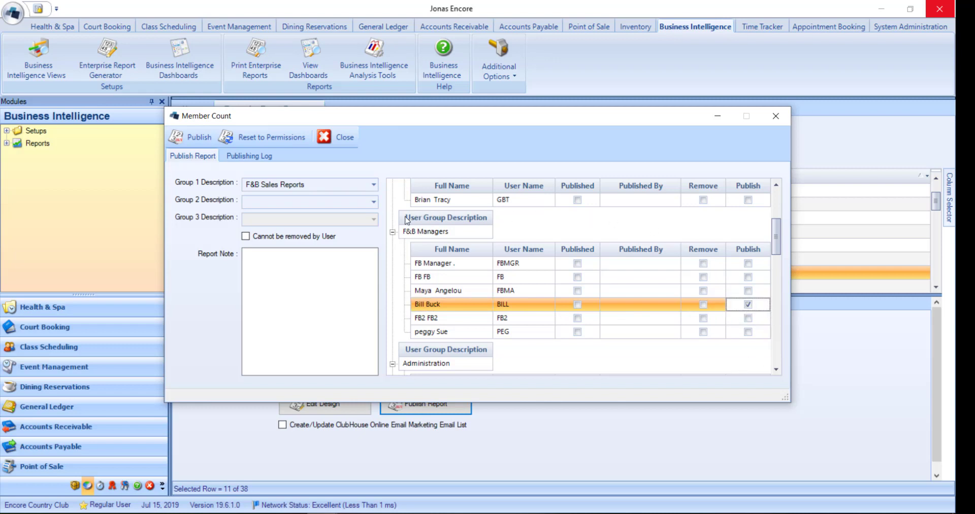
pyautogui.click(344, 254)
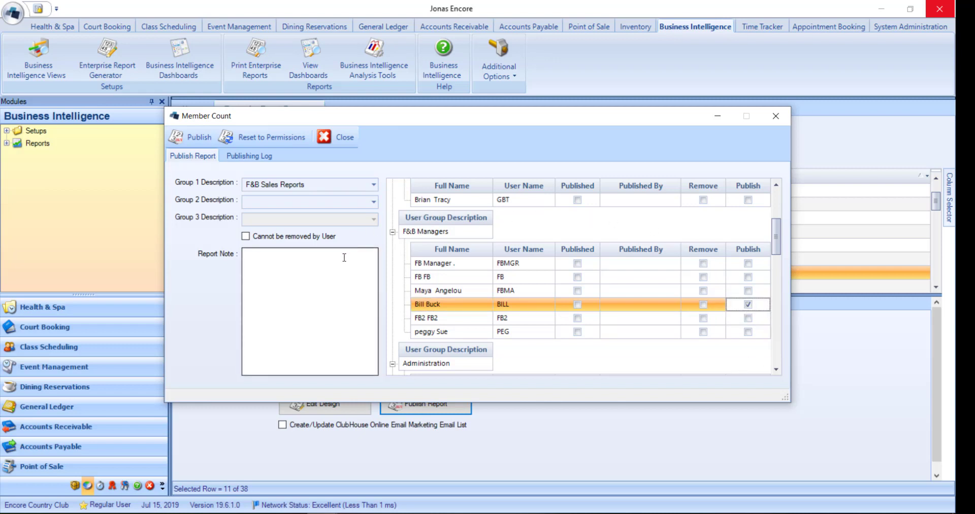
pyautogui.click(201, 143)
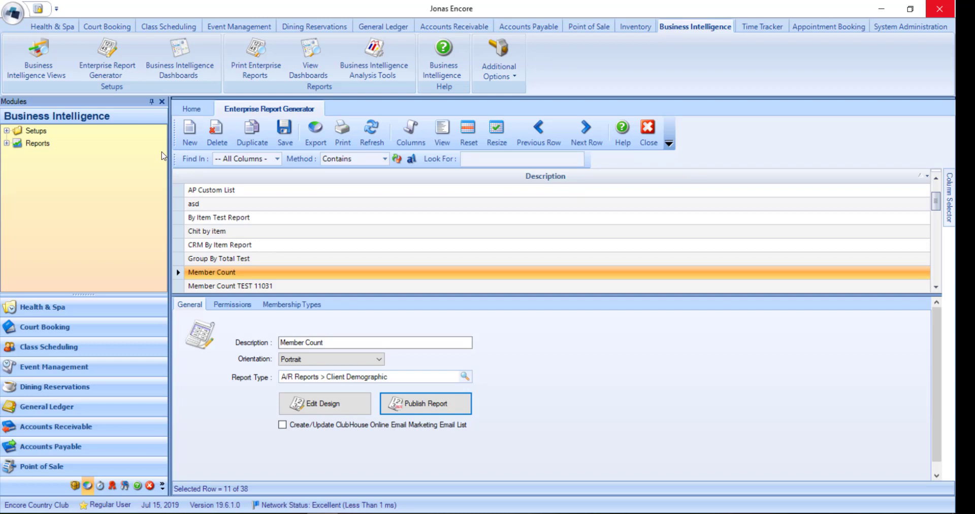
pyautogui.click(436, 29)
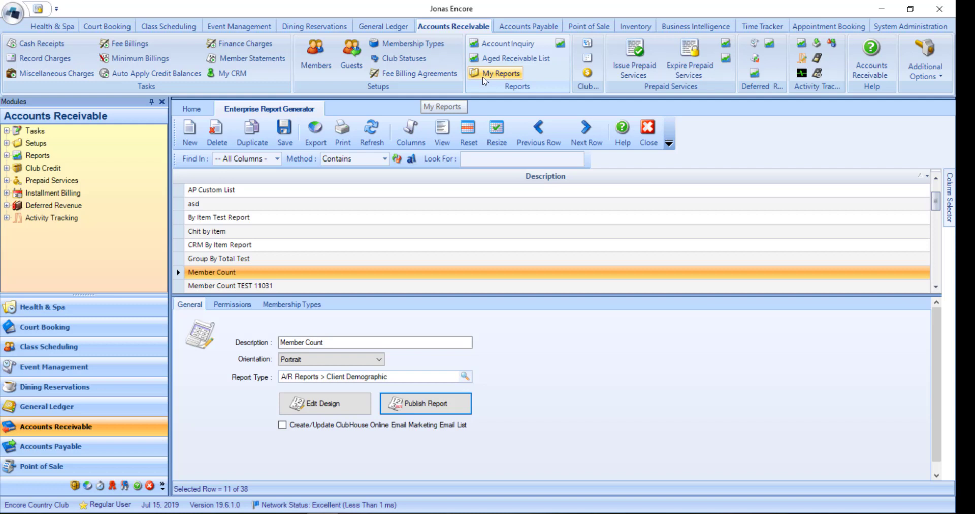
pyautogui.click(670, 28)
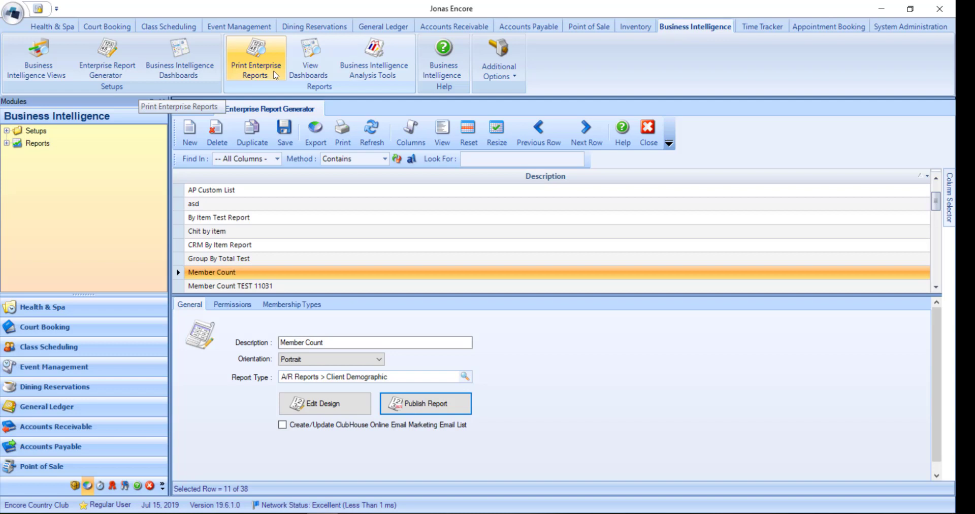
# Generate Member Count in Print Enterprise Reports for Date Joined 2018-01-01 to 2019-01-01.
pyautogui.click(274, 76)
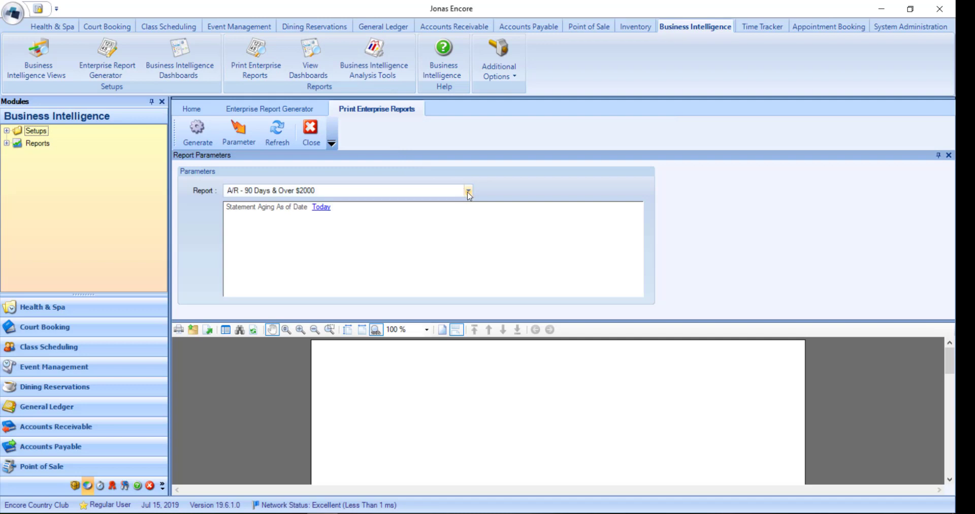
pyautogui.click(468, 192)
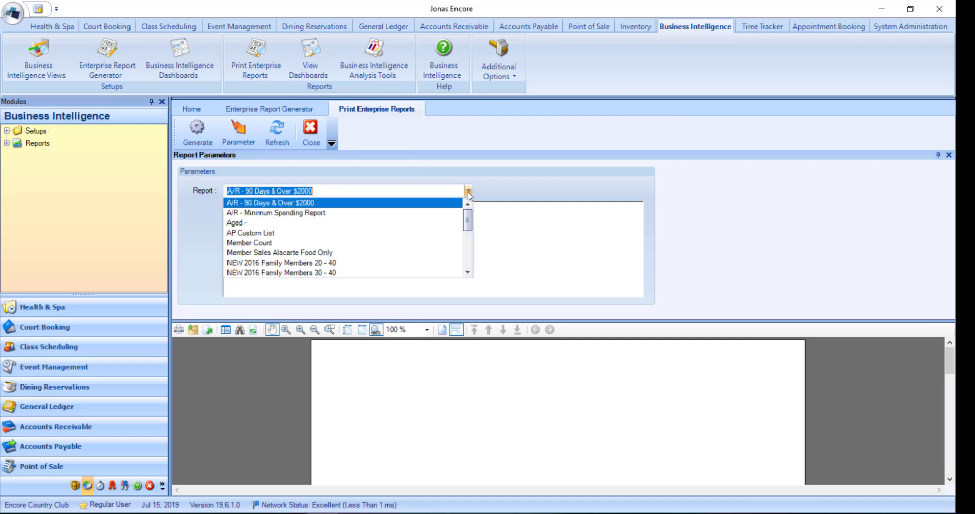
pyautogui.click(254, 243)
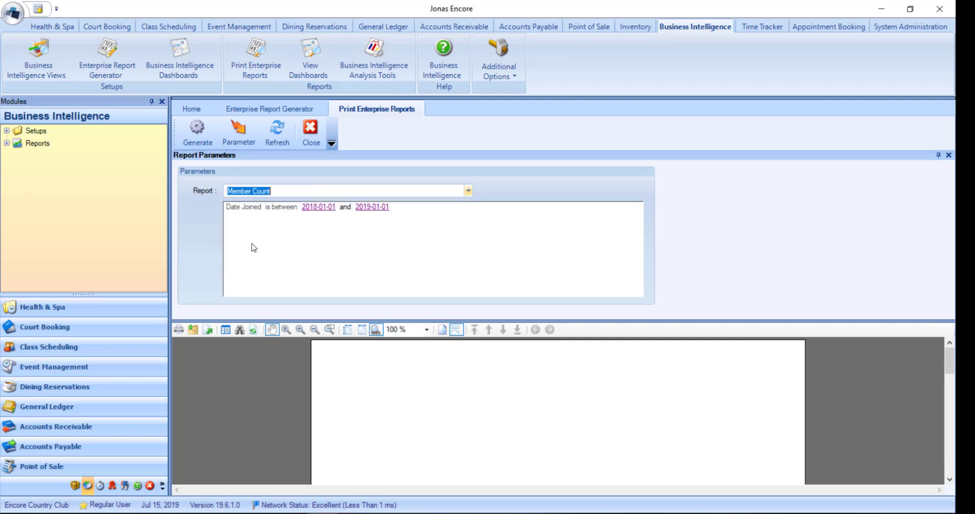
pyautogui.click(202, 137)
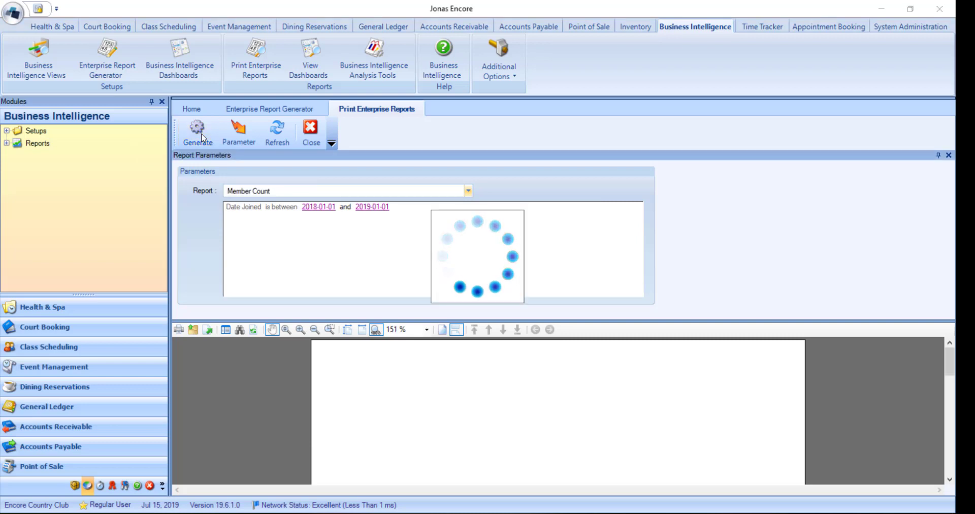